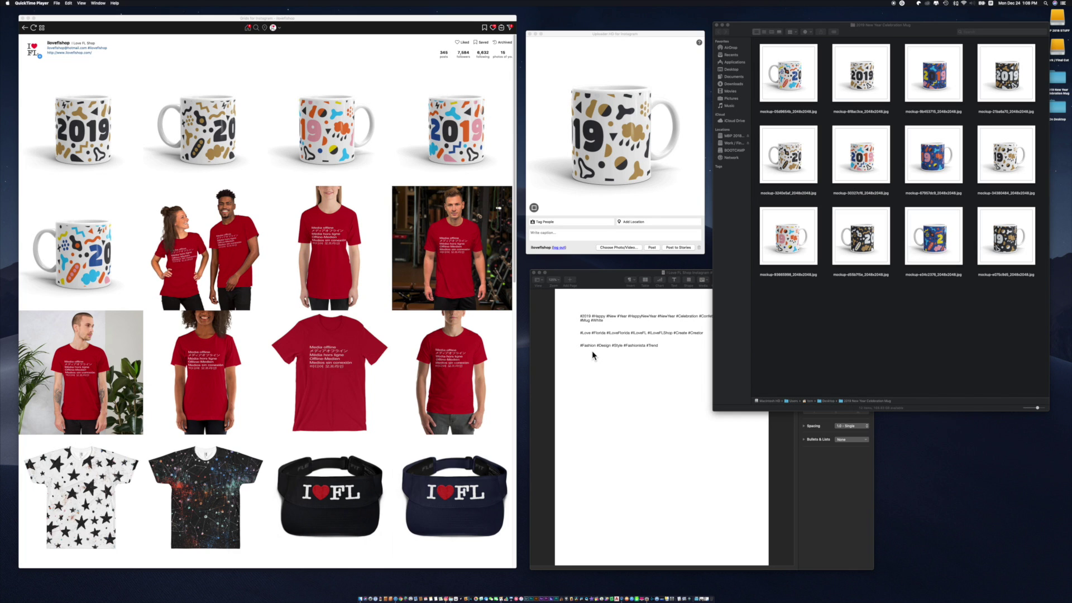
# - Select and deselect the three Pages hashtag paragraphs, then bring the mug mockup folder forward
pyautogui.click(592, 375)
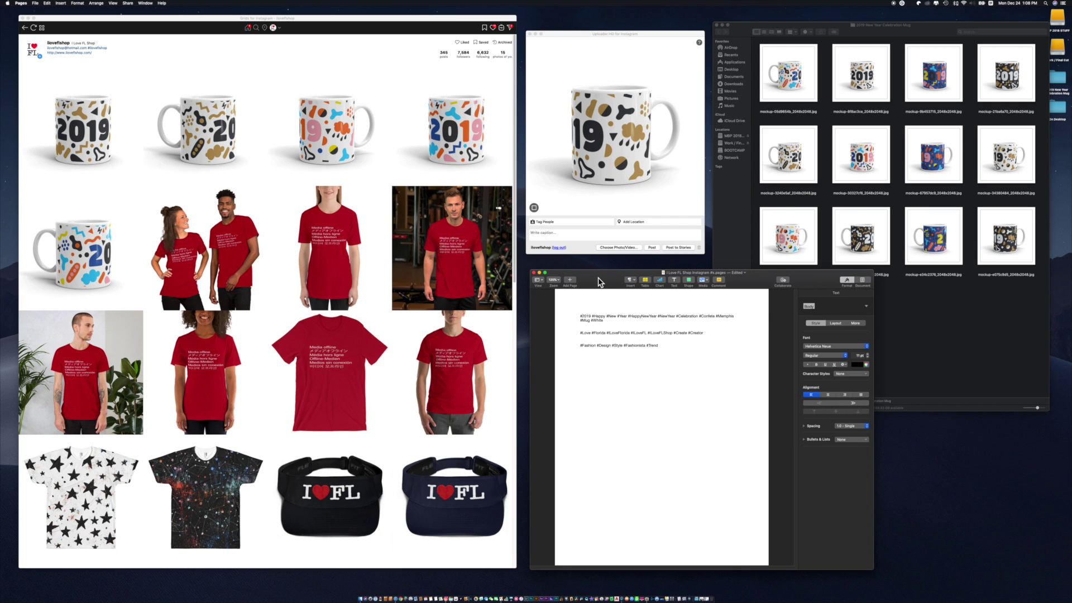
pyautogui.moveTo(602, 281)
pyautogui.mouseDown()
pyautogui.moveTo(599, 271)
pyautogui.moveTo(608, 278)
pyautogui.mouseUp()
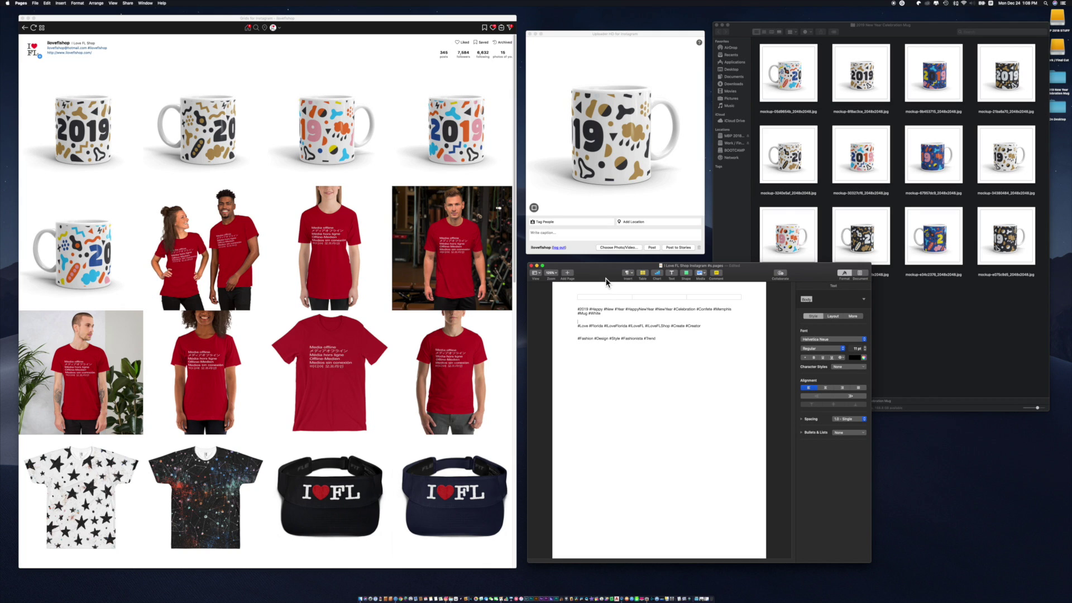
pyautogui.moveTo(603, 278); pyautogui.dragTo(603, 281)
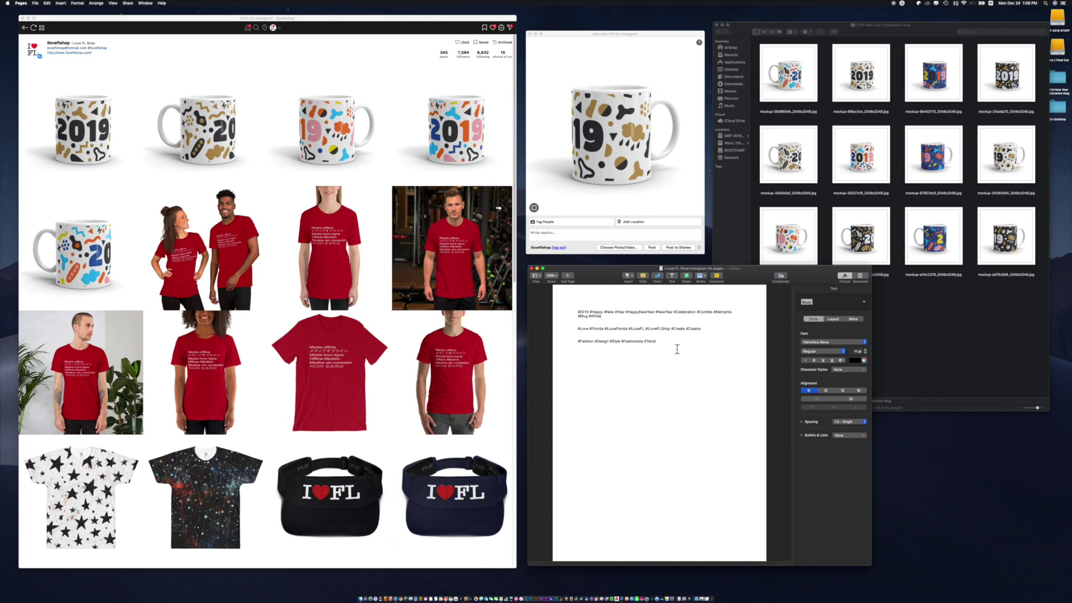
pyautogui.moveTo(650, 343); pyautogui.dragTo(577, 308)
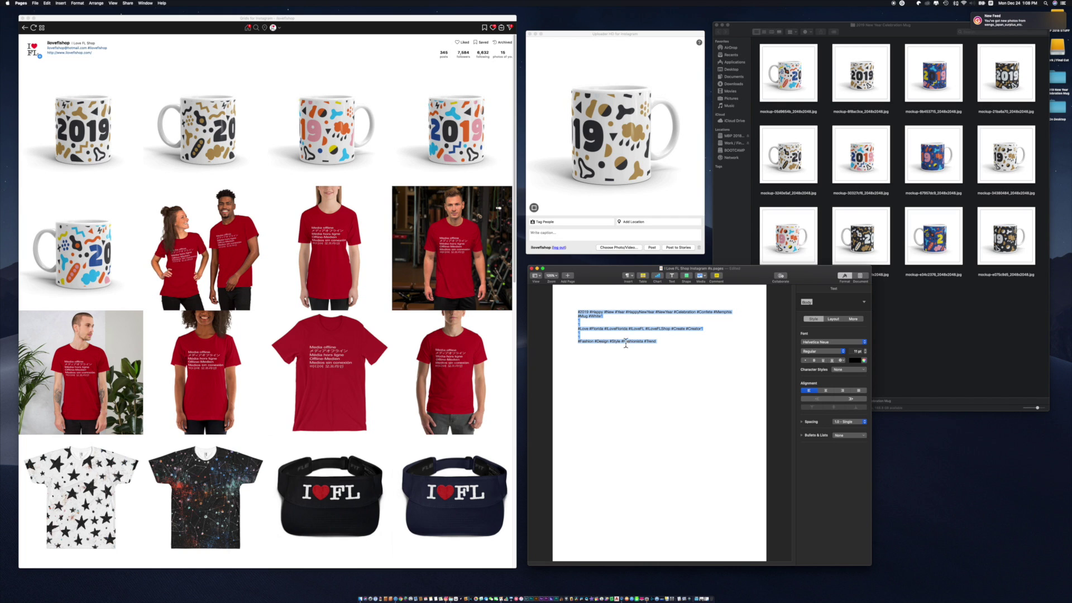
pyautogui.click(672, 343)
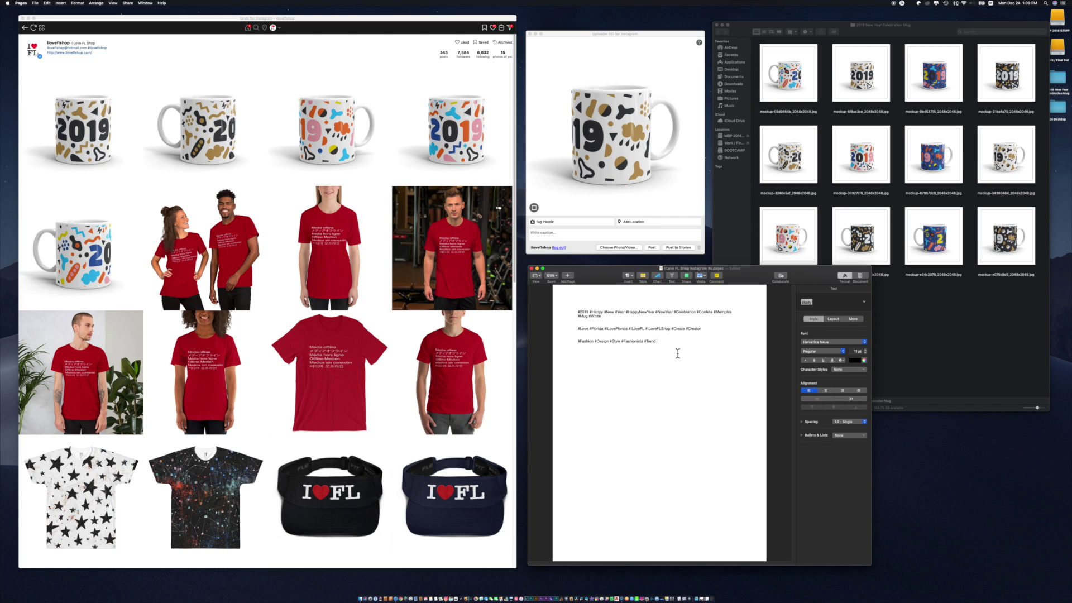
pyautogui.click(663, 338)
pyautogui.moveTo(864, 32)
pyautogui.mouseDown()
pyautogui.moveTo(870, 42)
pyautogui.moveTo(867, 34)
pyautogui.mouseUp()
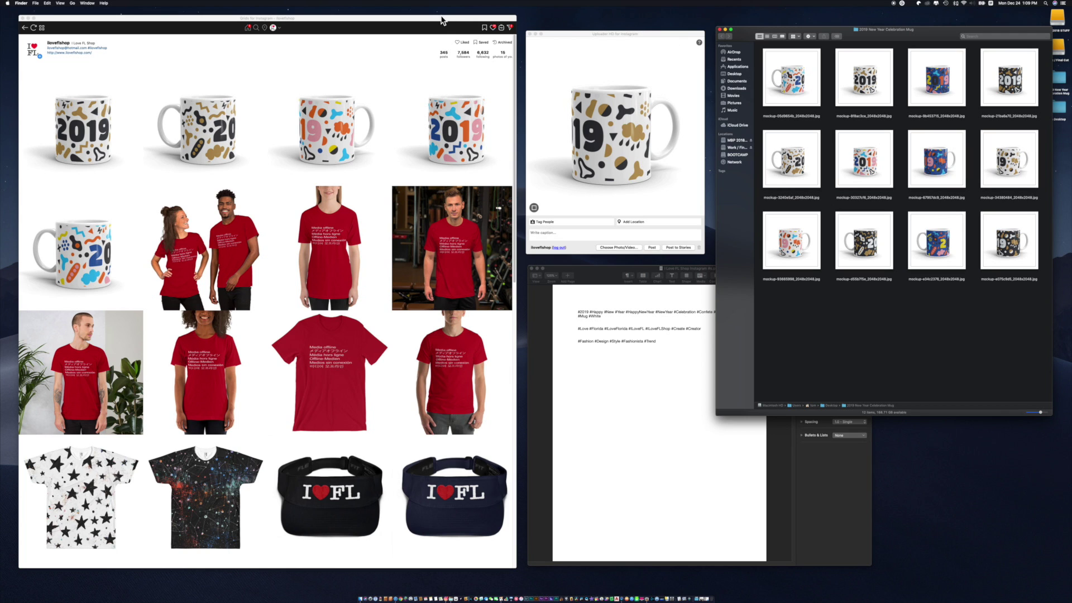
# - Rearrange the Instagram feed, uploader and Pages hashtag windows
pyautogui.moveTo(444, 19); pyautogui.dragTo(394, 21)
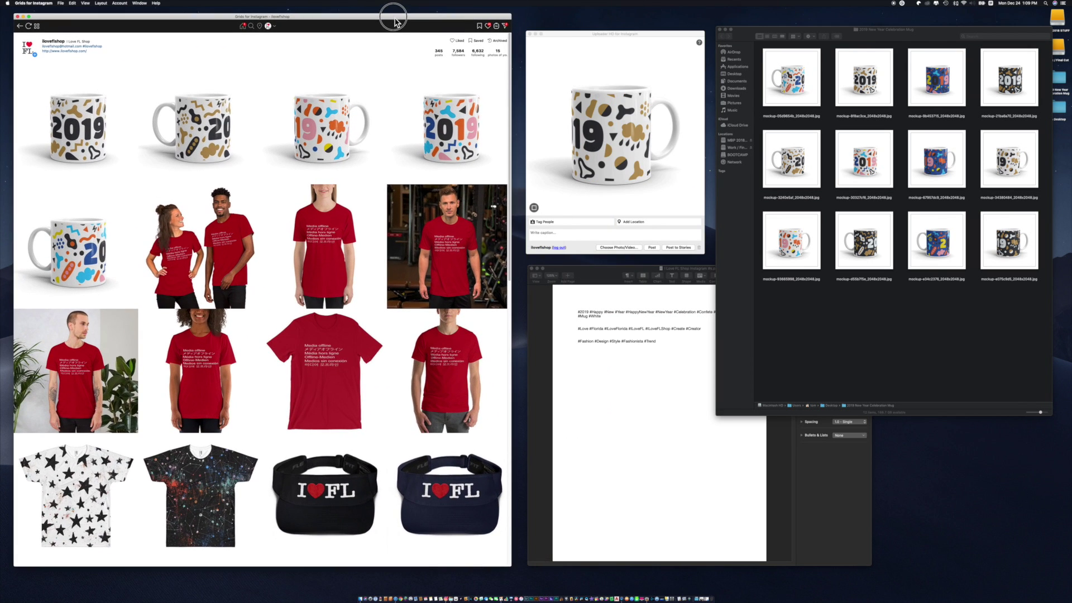
pyautogui.moveTo(665, 35); pyautogui.dragTo(662, 31)
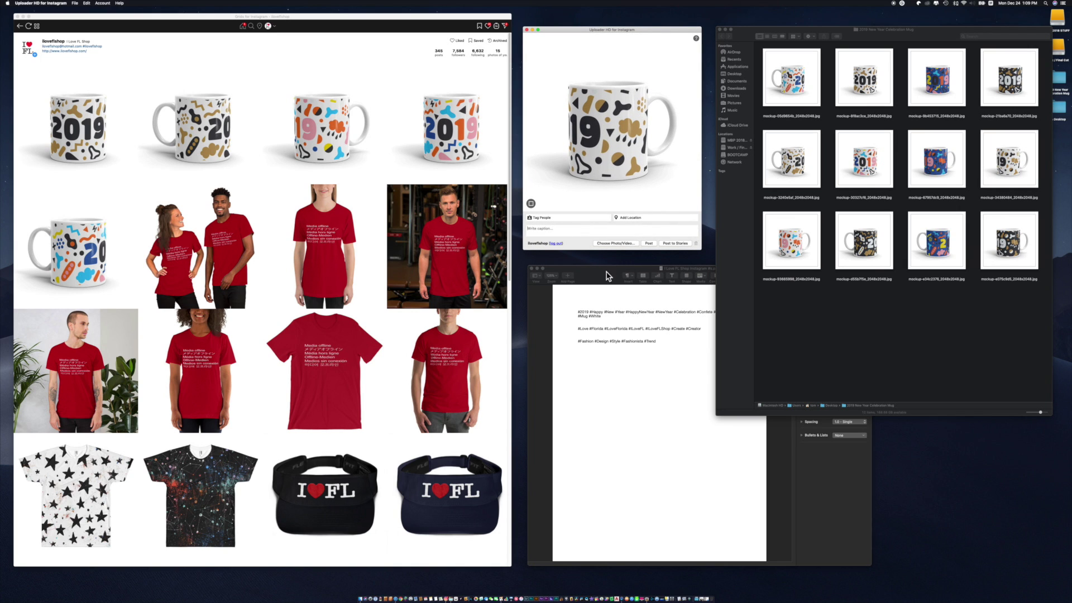
pyautogui.moveTo(609, 270); pyautogui.dragTo(604, 267)
pyautogui.click(620, 327)
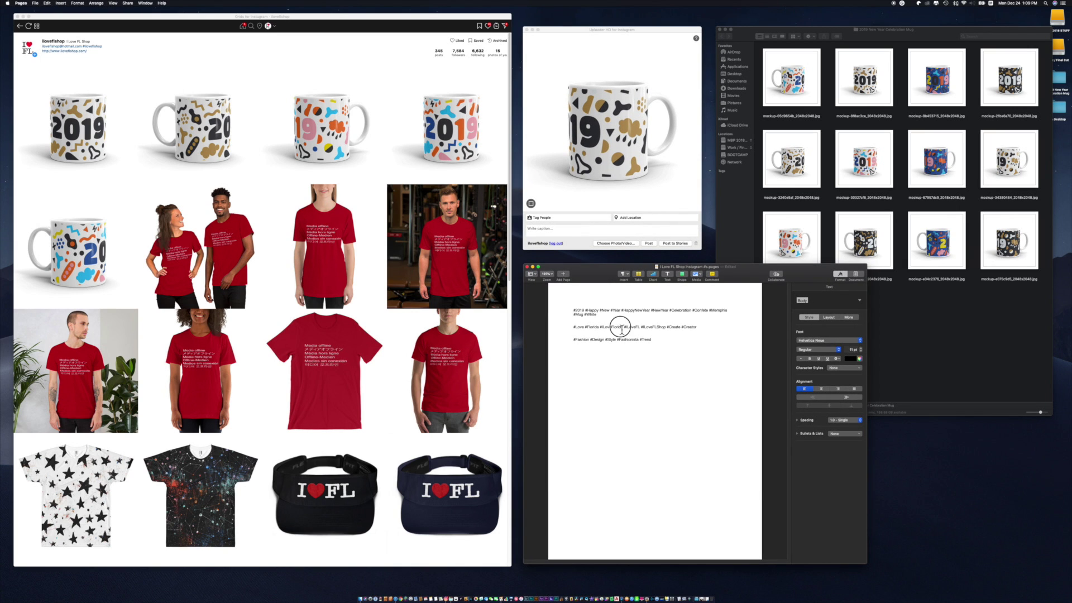
pyautogui.moveTo(597, 268); pyautogui.dragTo(597, 271)
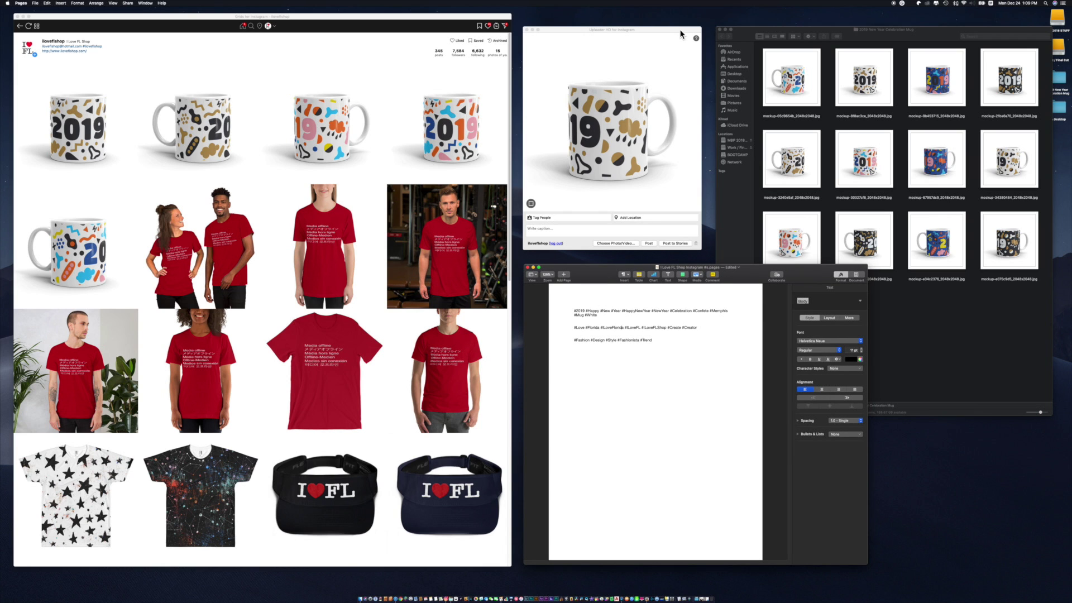
pyautogui.moveTo(680, 31); pyautogui.dragTo(682, 32)
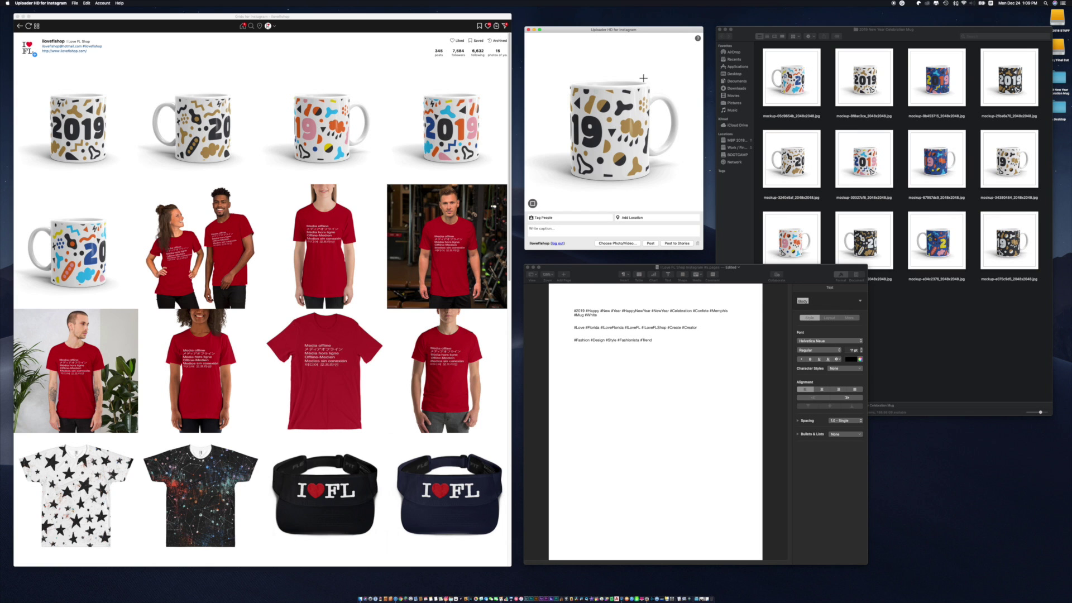
# - Move the feed window aside and drop mockup-34380484 into the uploader preview
pyautogui.moveTo(358, 22); pyautogui.dragTo(624, 26)
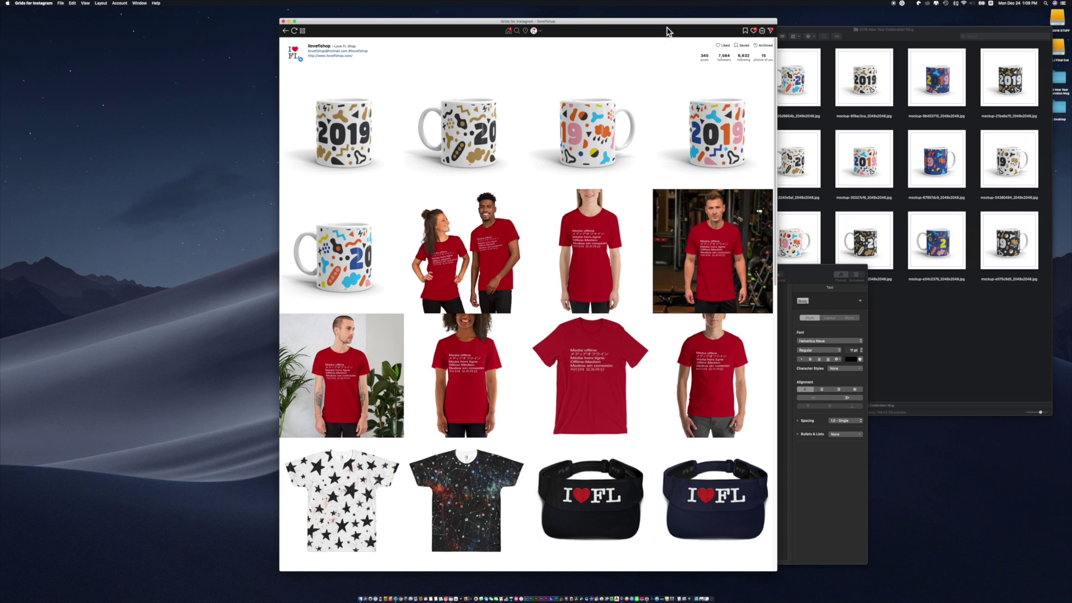
pyautogui.moveTo(666, 24); pyautogui.dragTo(403, 24)
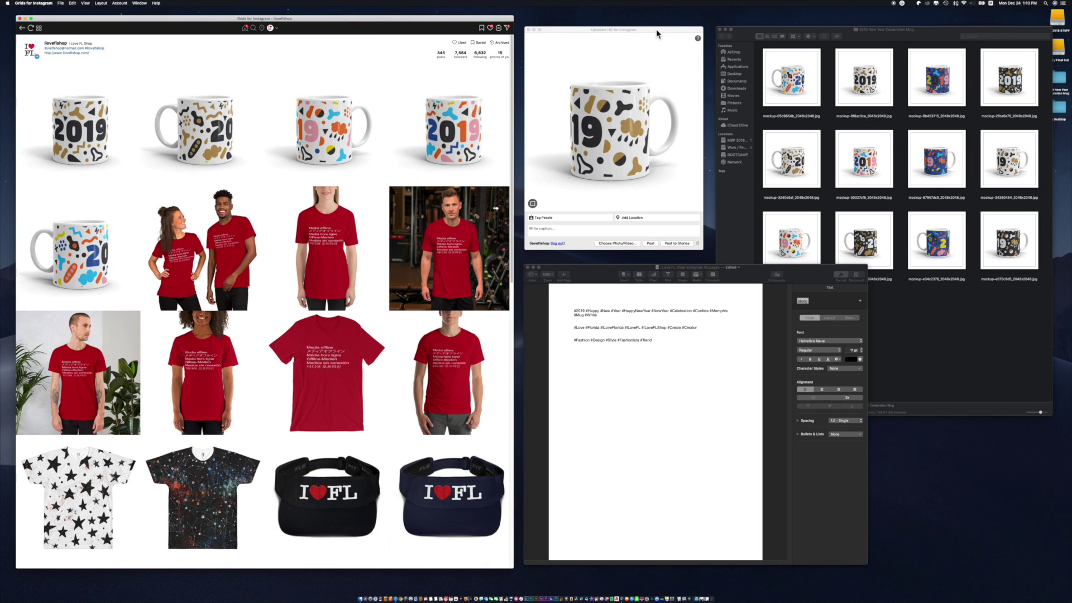
pyautogui.moveTo(657, 34); pyautogui.dragTo(658, 33)
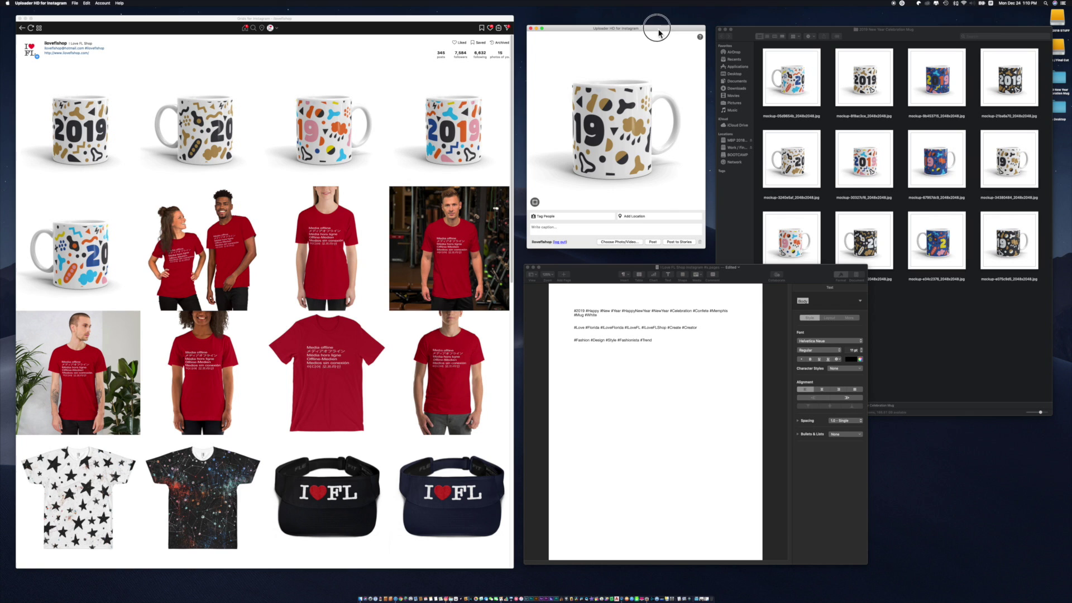
pyautogui.click(754, 37)
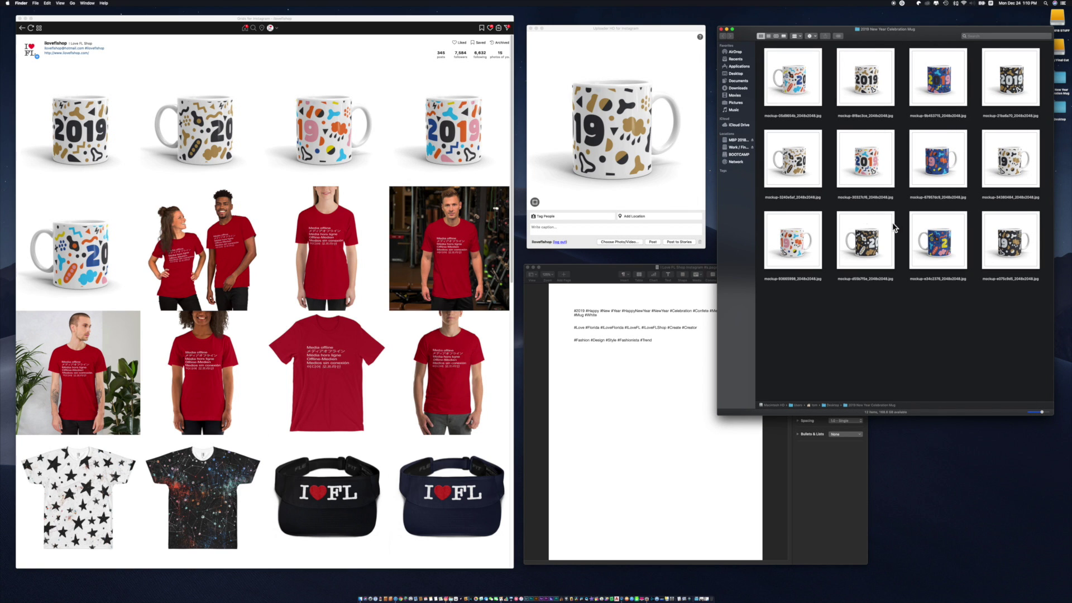
pyautogui.moveTo(1026, 180); pyautogui.dragTo(633, 124)
# - Copy all three hashtag paragraphs from the Pages document
pyautogui.click(645, 30)
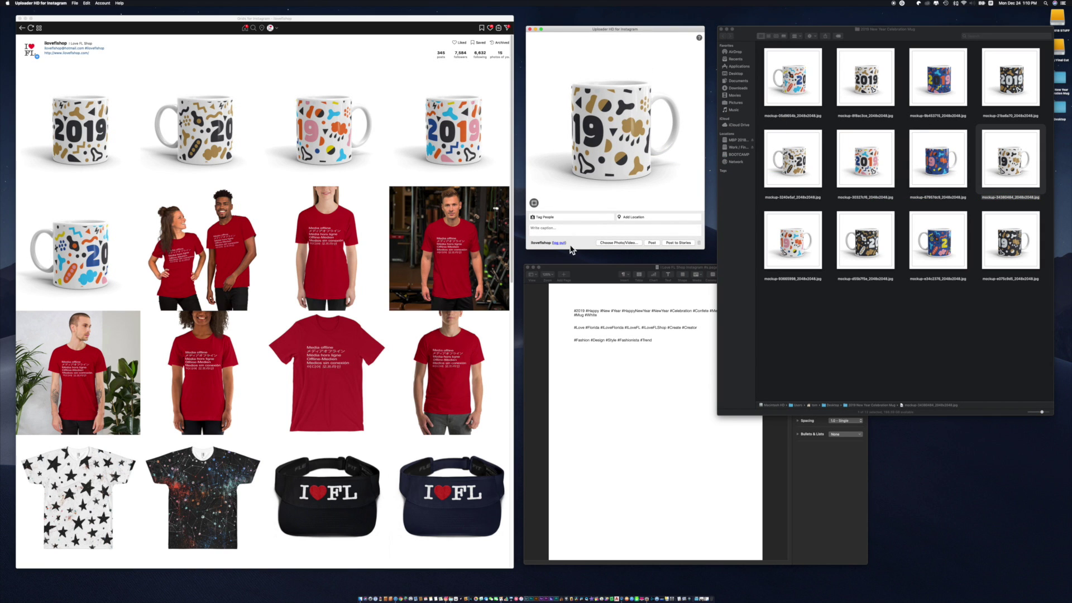
pyautogui.click(651, 359)
pyautogui.moveTo(657, 342); pyautogui.dragTo(575, 309)
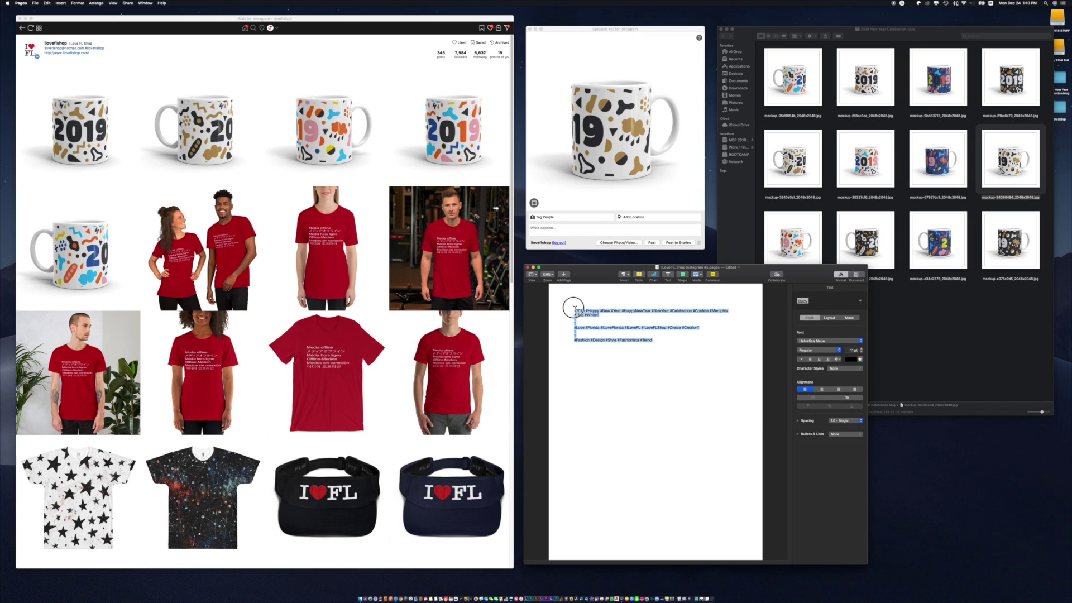
pyautogui.rightClick(579, 309)
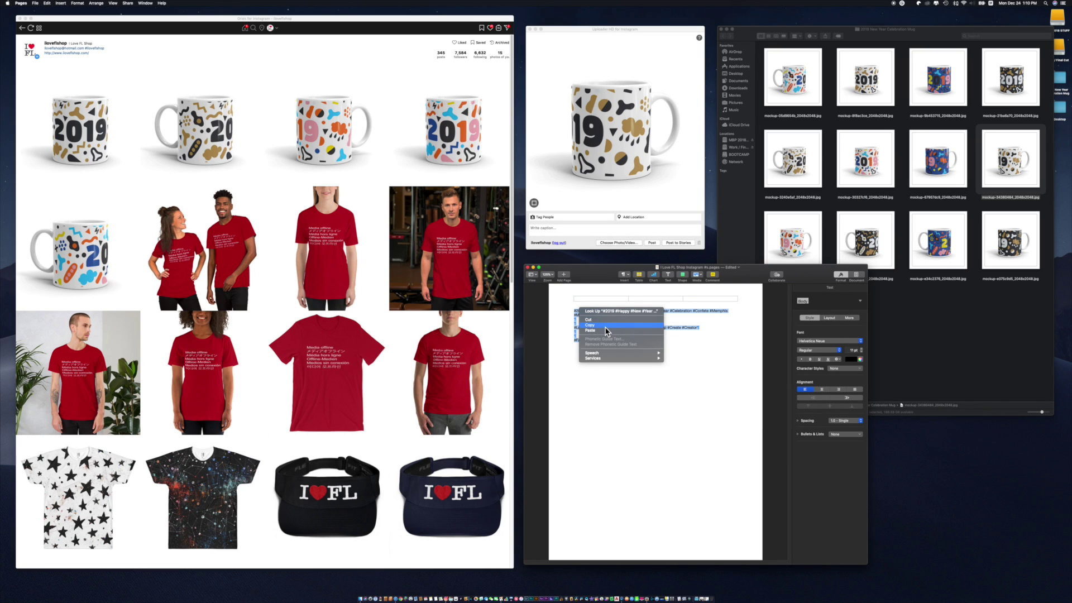
pyautogui.click(605, 328)
# - Paste the hashtags as the caption, post the mug photo, and postpone the rating prompt
pyautogui.click(585, 235)
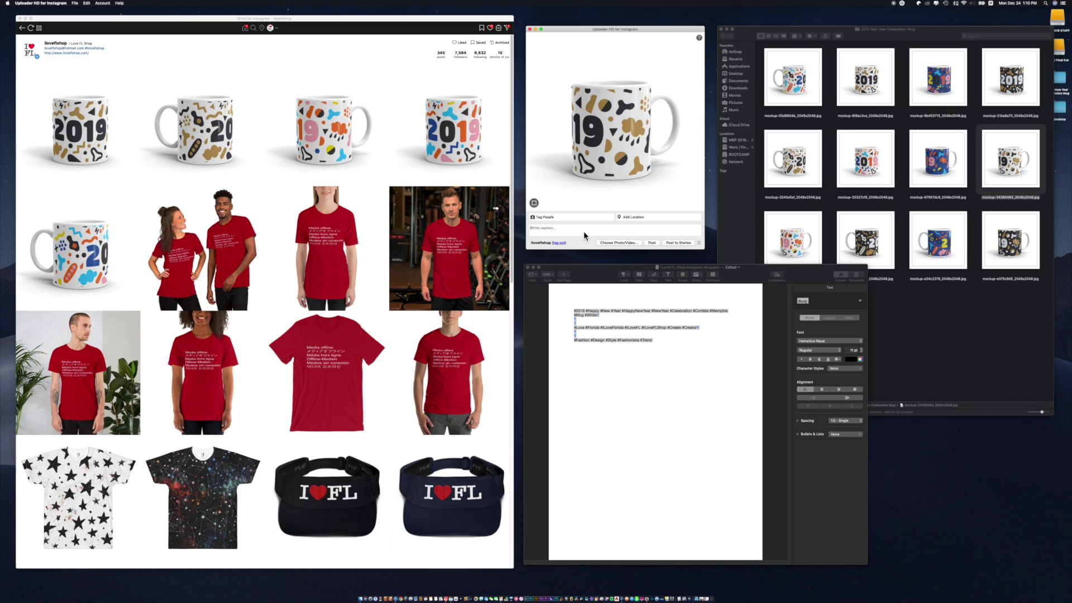
pyautogui.rightClick(583, 231)
pyautogui.click(652, 243)
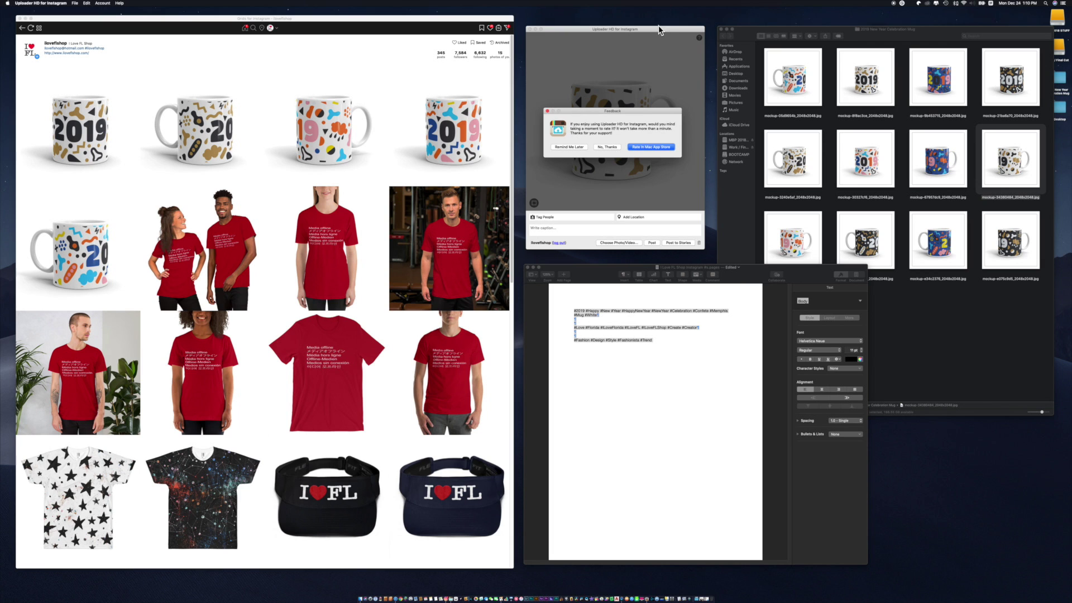
pyautogui.moveTo(652, 116); pyautogui.dragTo(670, 156)
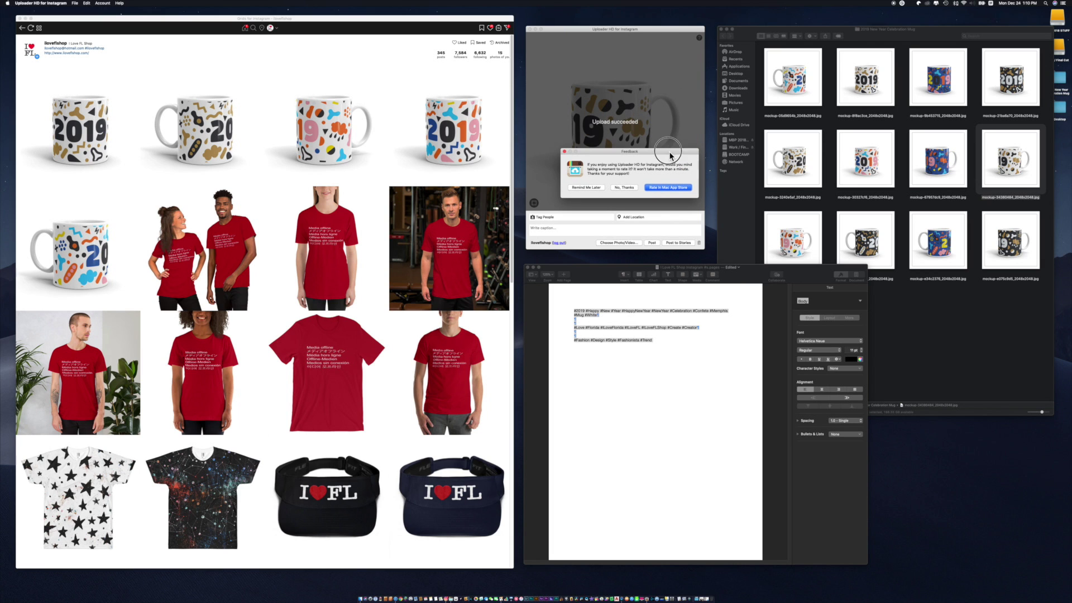
pyautogui.click(592, 187)
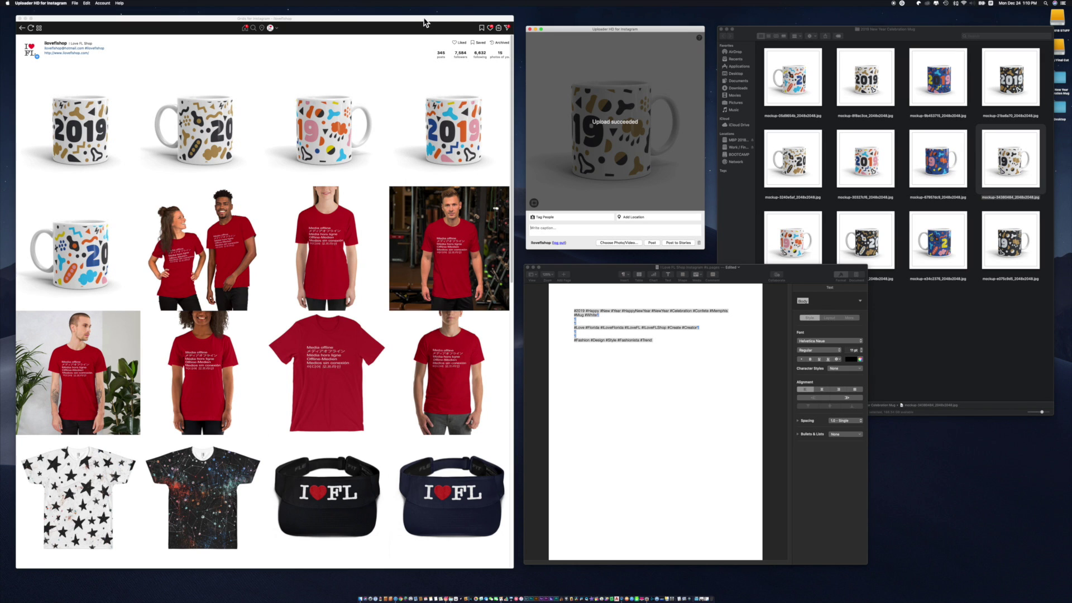
pyautogui.moveTo(424, 24); pyautogui.dragTo(426, 24)
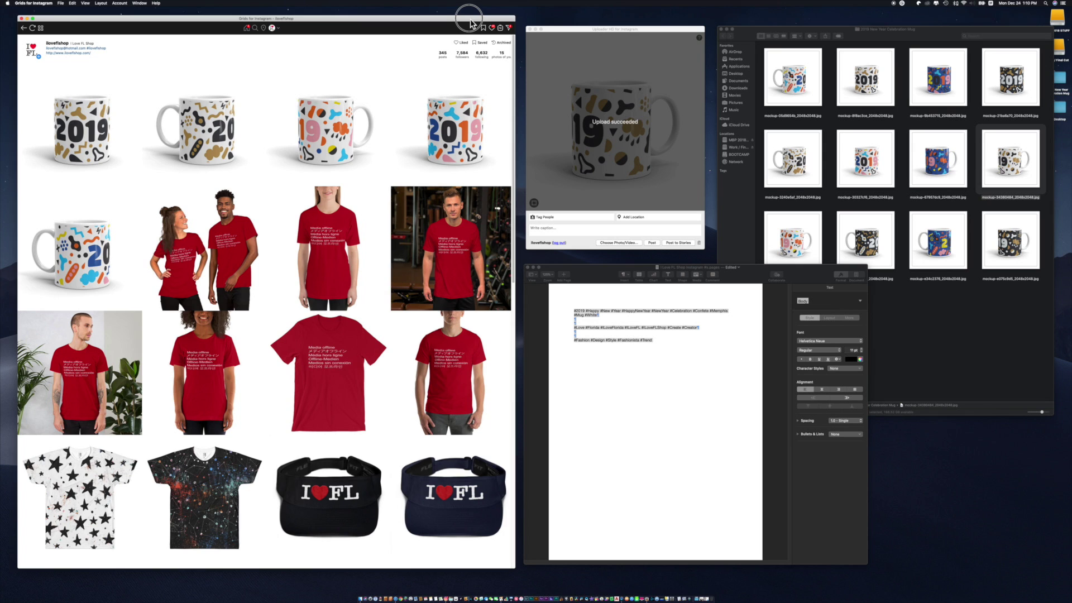
# - Refresh the Grids feed to confirm the new 19 mug leads it at 346 posts
pyautogui.moveTo(471, 24); pyautogui.dragTo(471, 24)
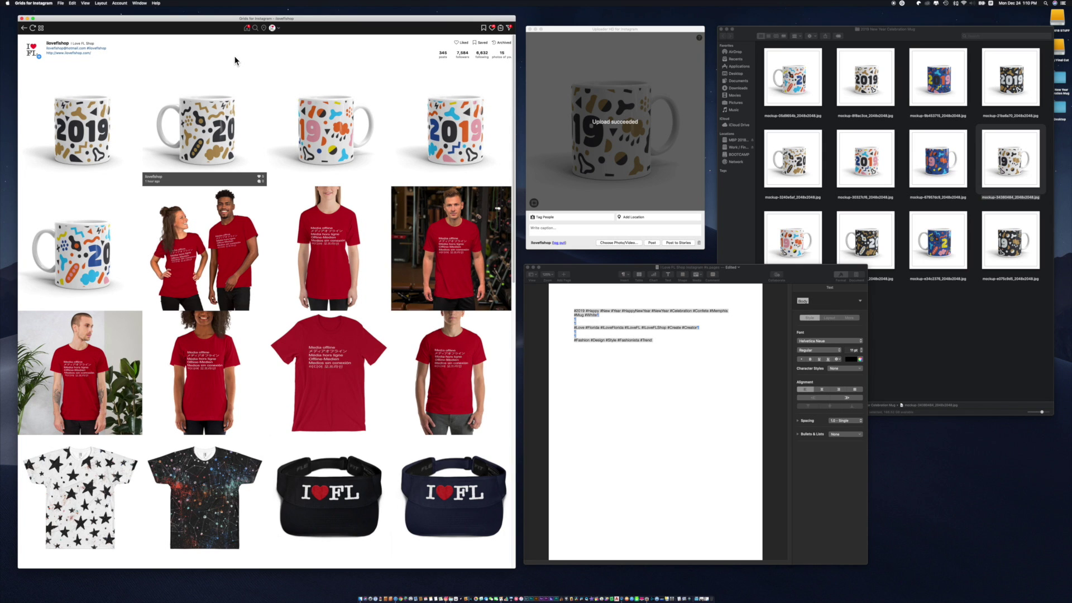
pyautogui.click(278, 31)
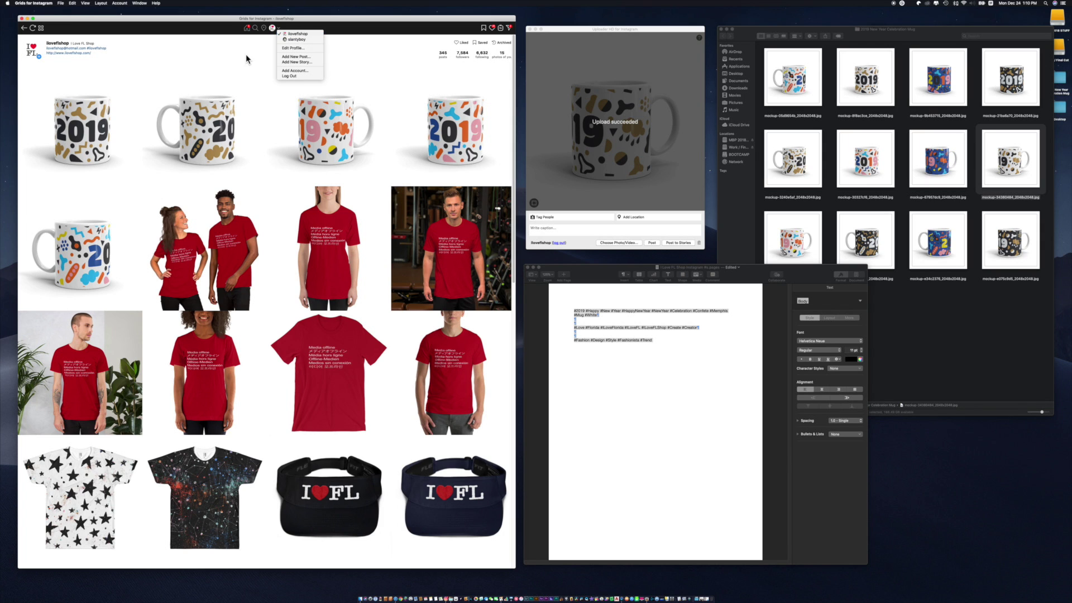
pyautogui.click(278, 35)
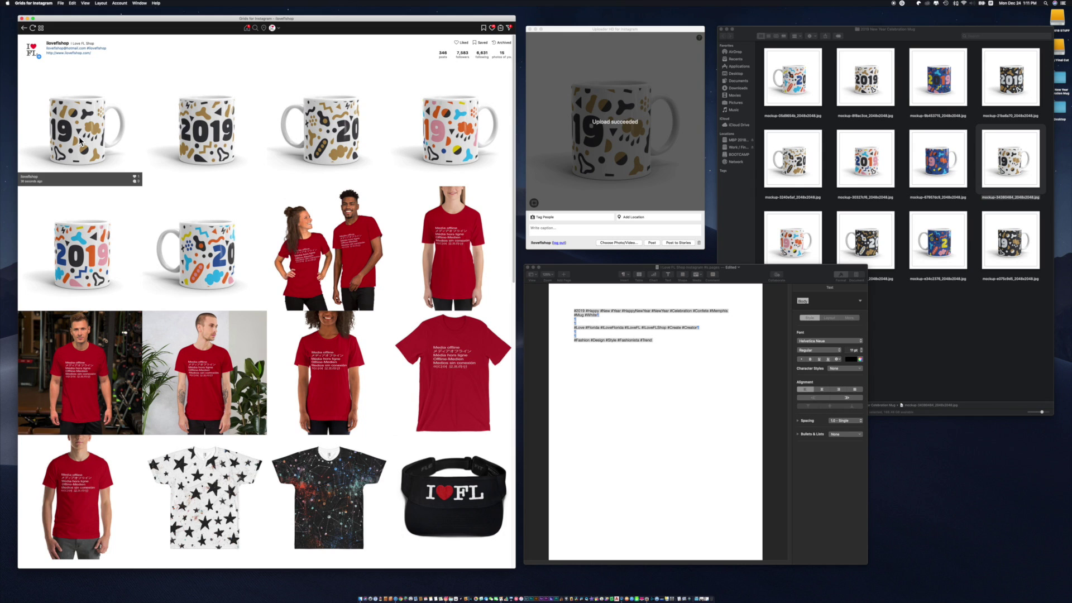
pyautogui.click(655, 30)
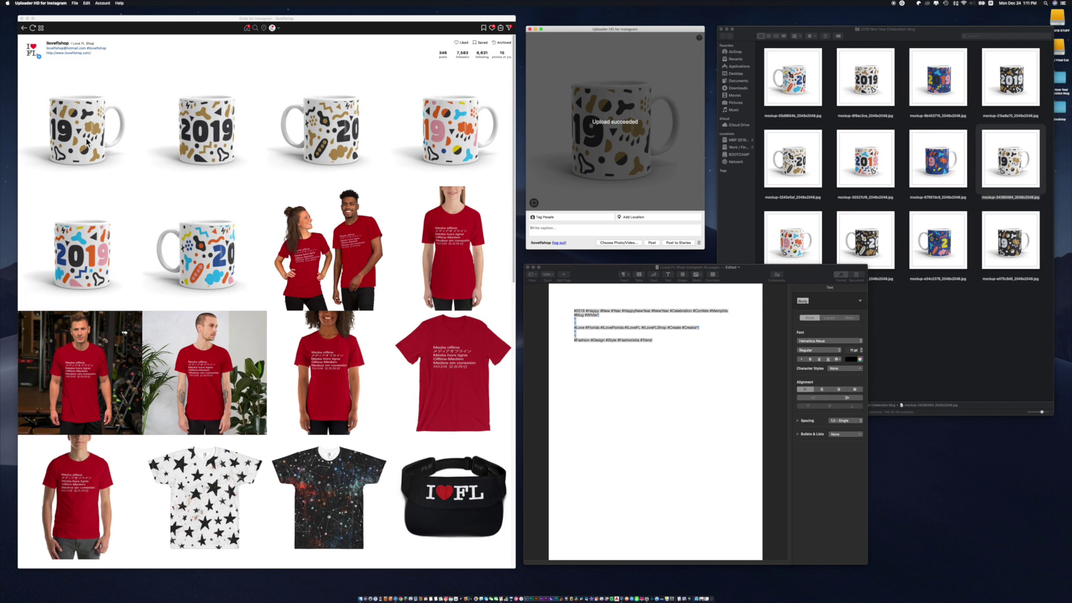
# - Load the blue mug mockup with a yellow 2 into the uploader
pyautogui.click(626, 232)
pyautogui.click(952, 36)
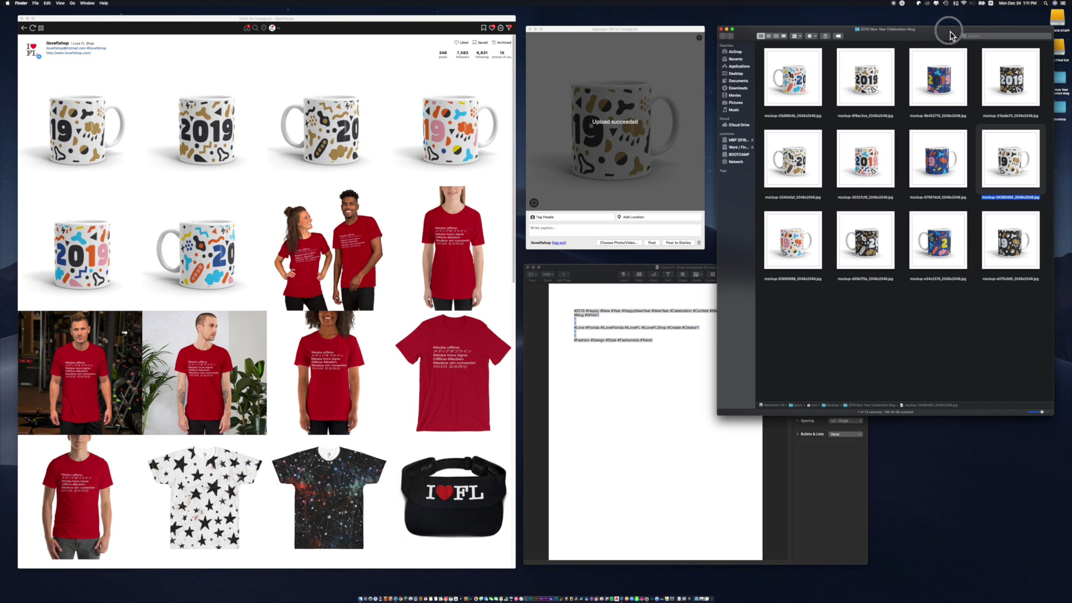
pyautogui.click(923, 311)
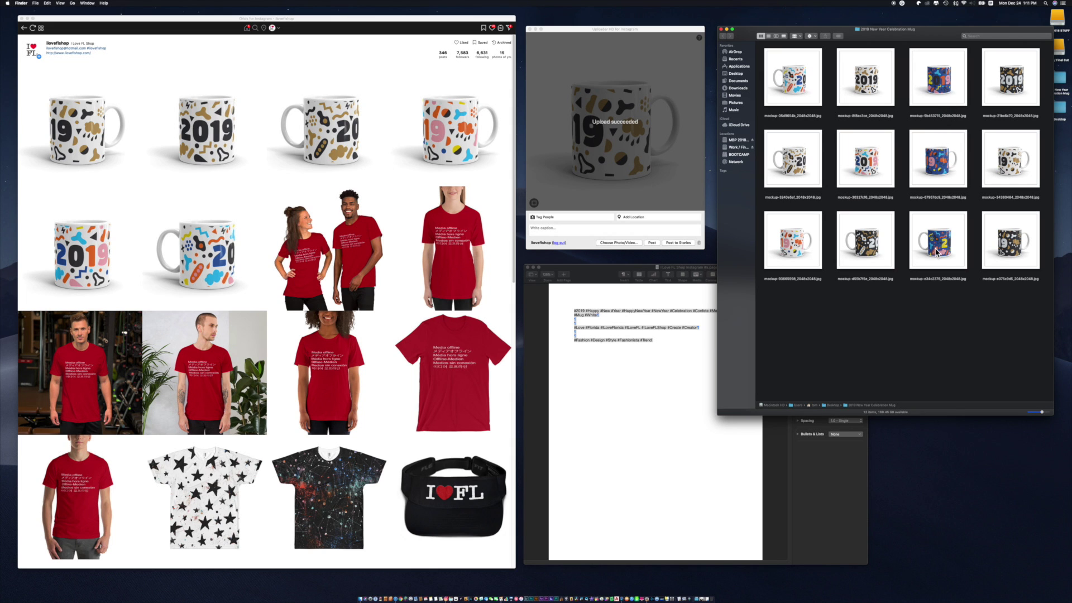
pyautogui.moveTo(936, 252); pyautogui.dragTo(586, 120)
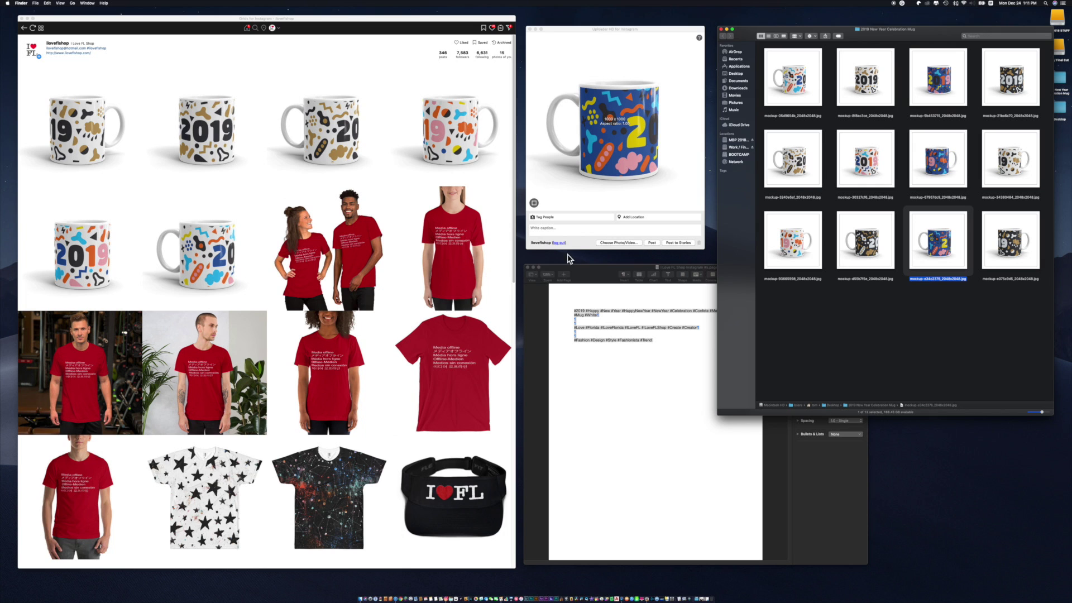
# - Select all three hashtag paragraphs in the Pages document
pyautogui.click(573, 227)
pyautogui.click(648, 352)
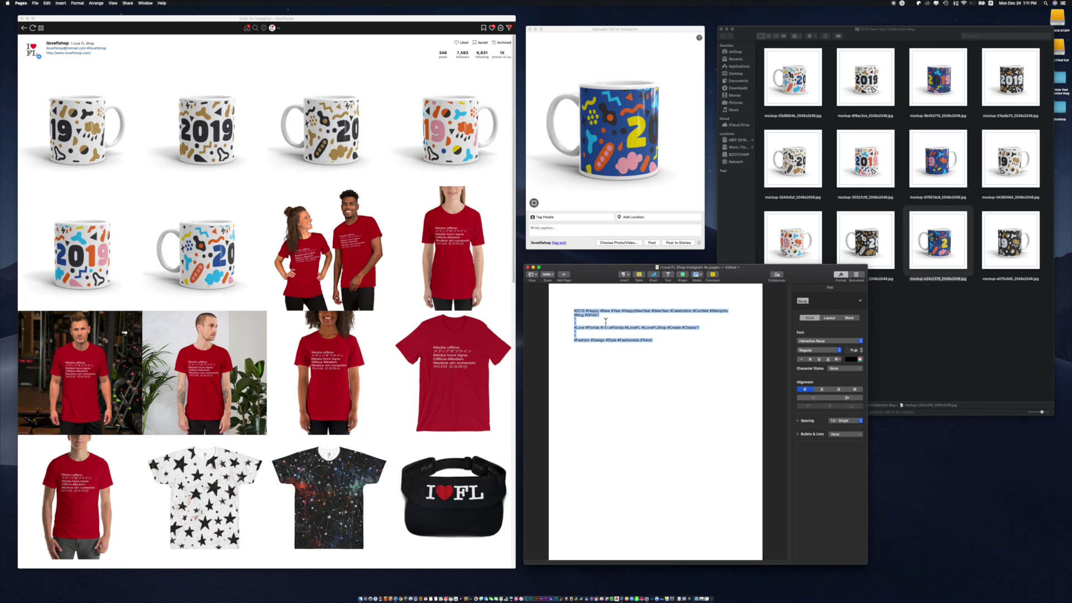
pyautogui.click(617, 317)
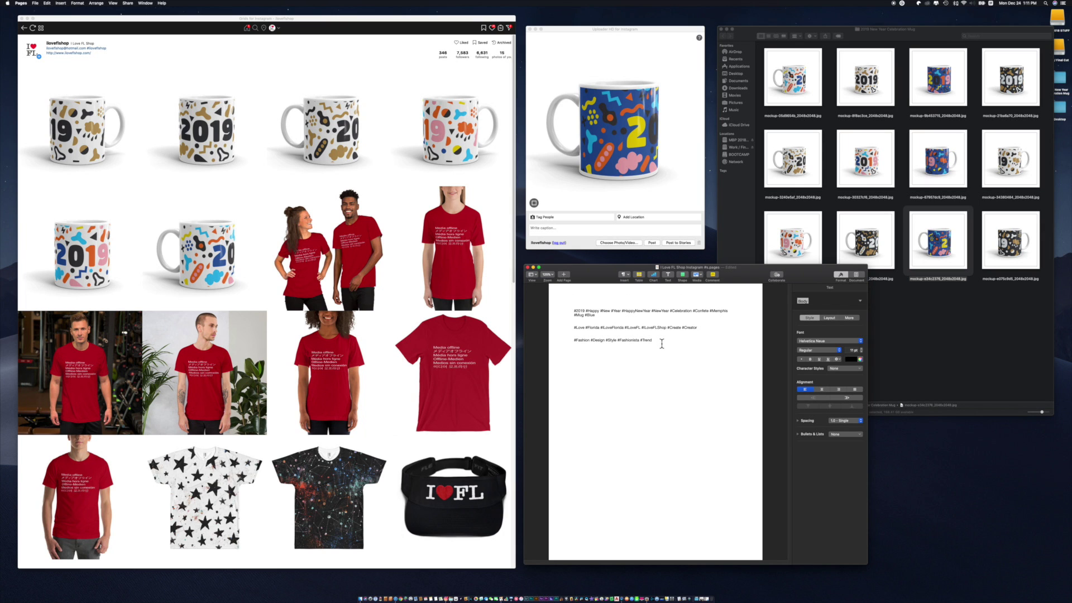
pyautogui.moveTo(662, 344); pyautogui.dragTo(573, 312)
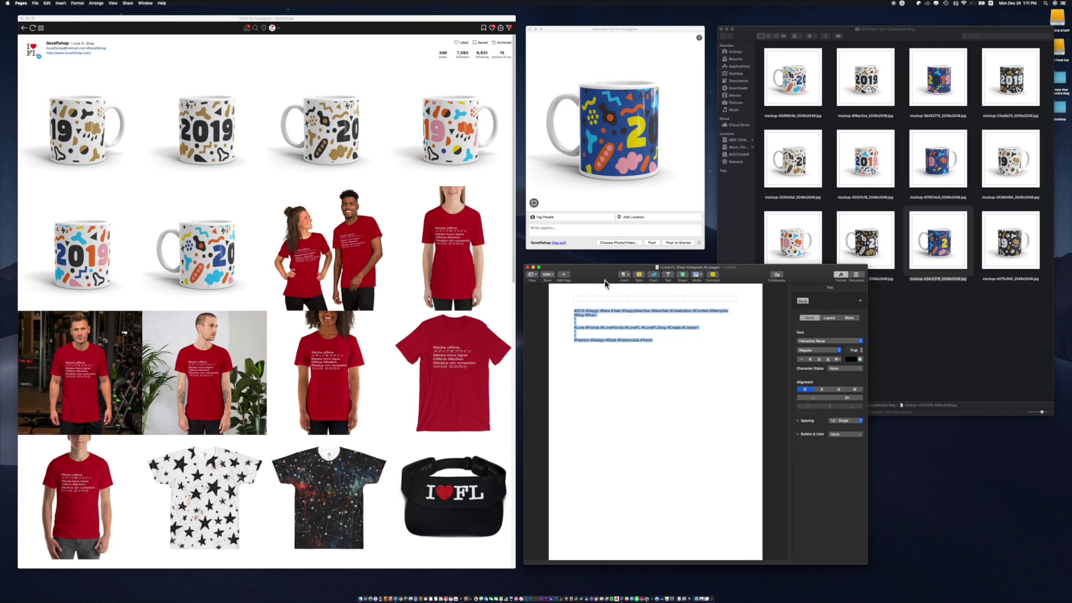
pyautogui.moveTo(598, 276); pyautogui.dragTo(602, 277)
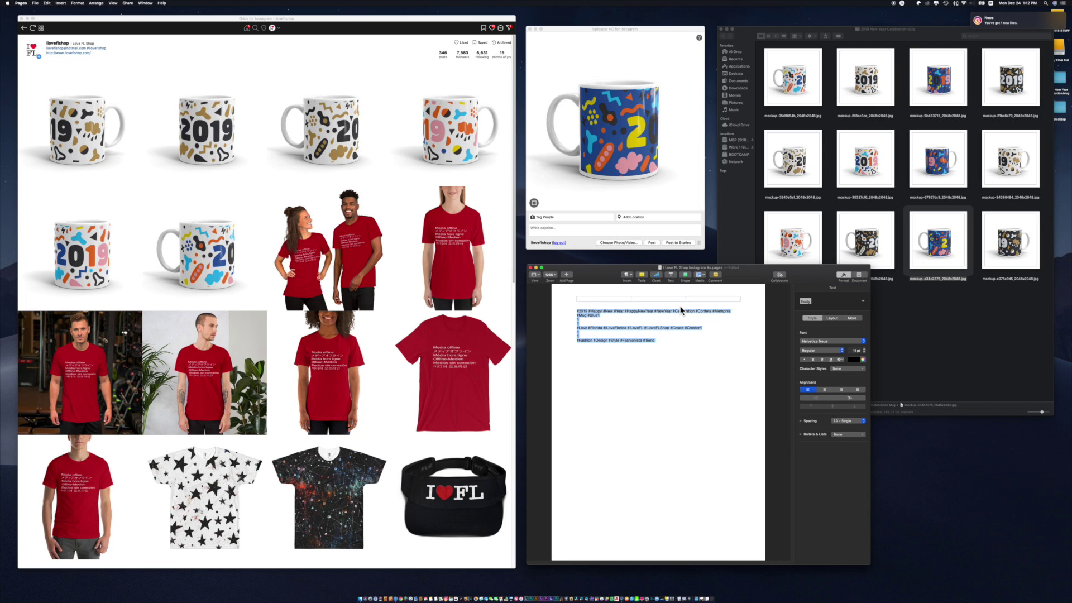
# - Paste the #Fashion #Design #Style #Fashionista #Trend caption and post the blue mug photo
pyautogui.click(575, 230)
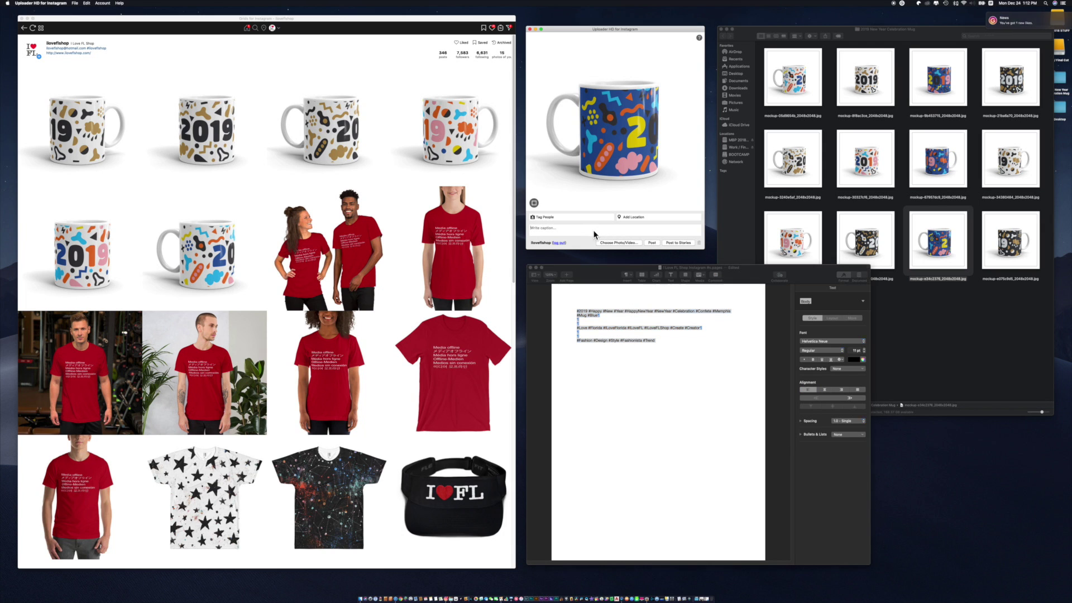
pyautogui.rightClick(576, 231)
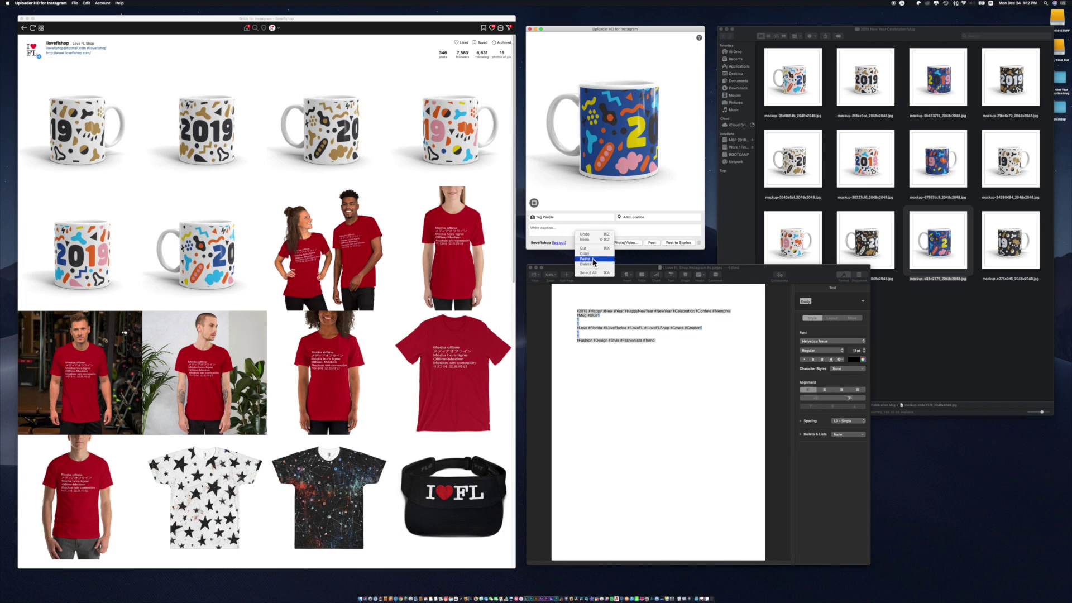
pyautogui.click(593, 259)
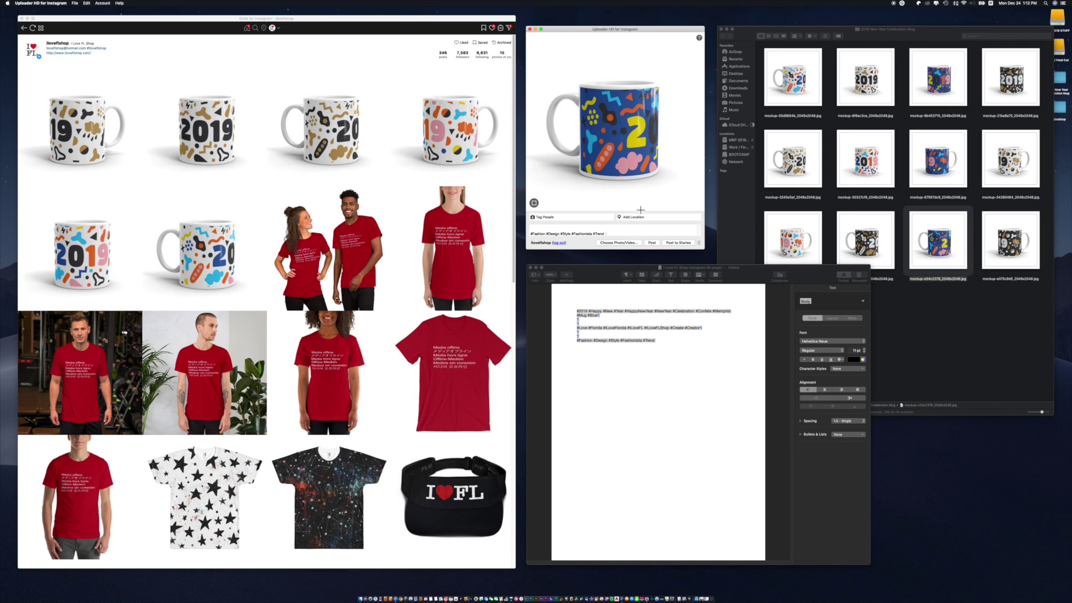
pyautogui.click(652, 244)
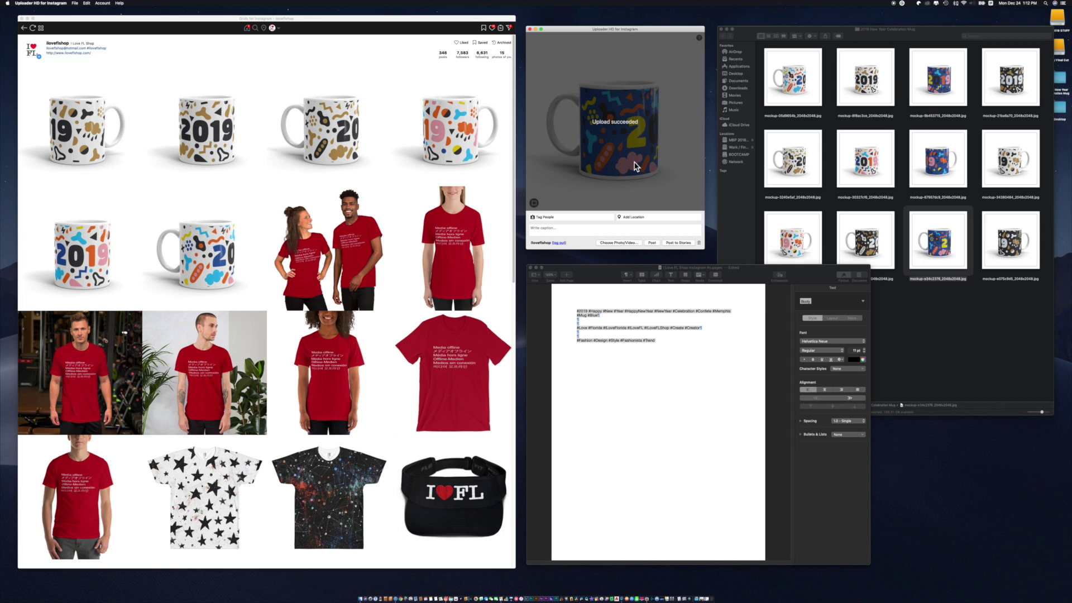
# - Check the Grids feed, which now leads with the blue mug at 347 posts
pyautogui.moveTo(642, 28); pyautogui.dragTo(645, 31)
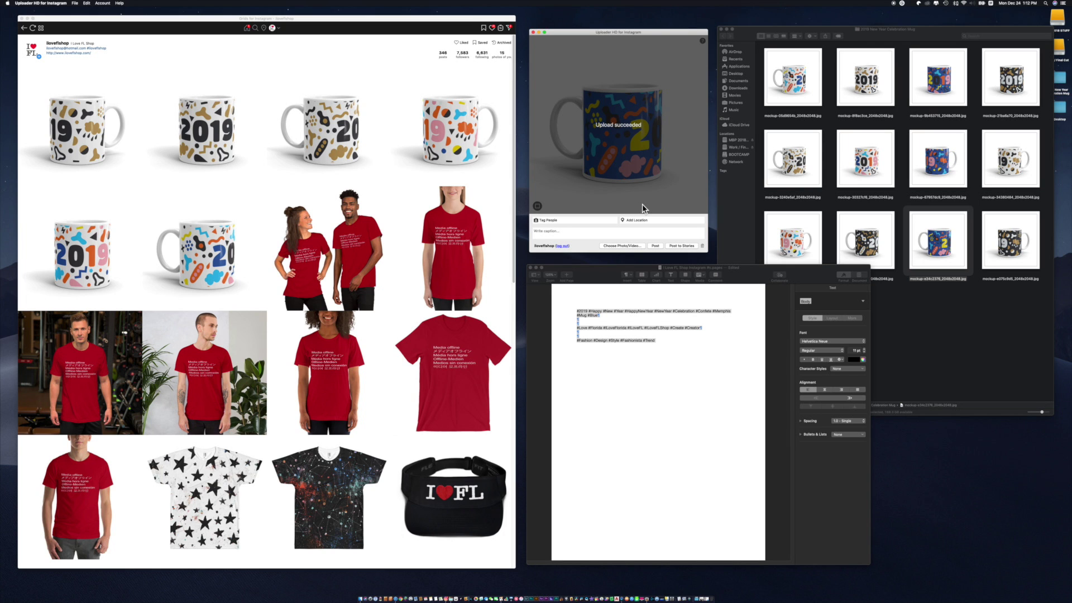
pyautogui.moveTo(672, 34); pyautogui.dragTo(672, 34)
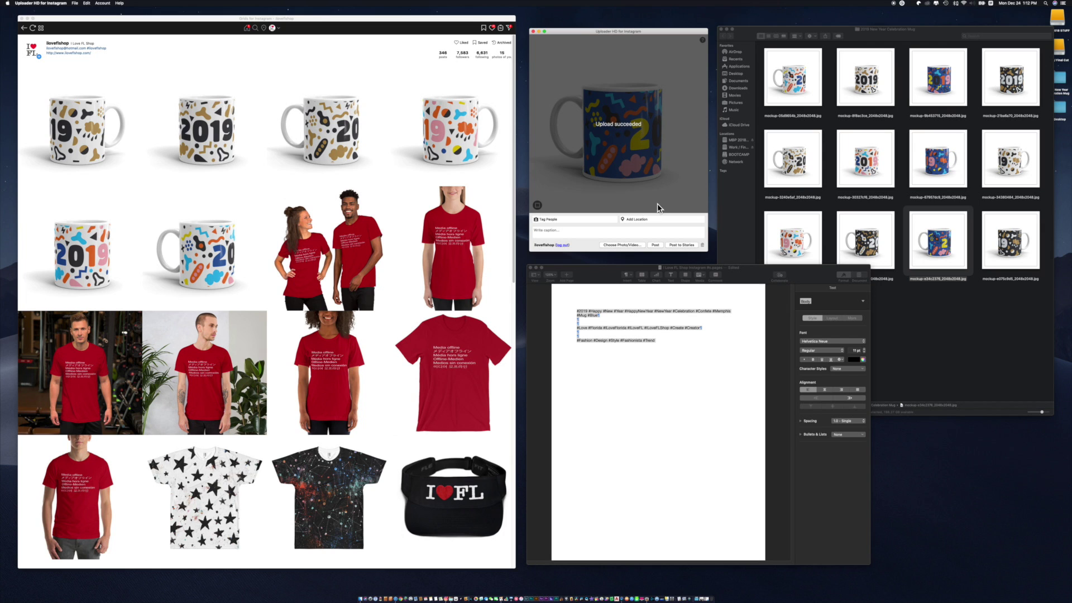
pyautogui.click(603, 235)
pyautogui.click(275, 29)
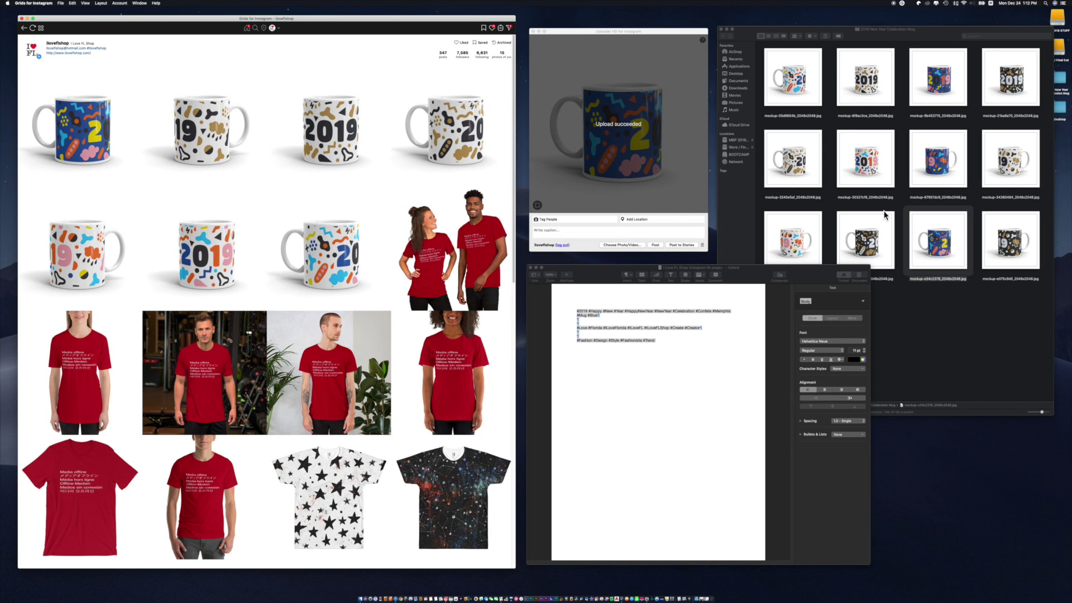
# - Load the next blue 2019 mug mockup from the folder into the uploader
pyautogui.click(954, 301)
pyautogui.click(940, 85)
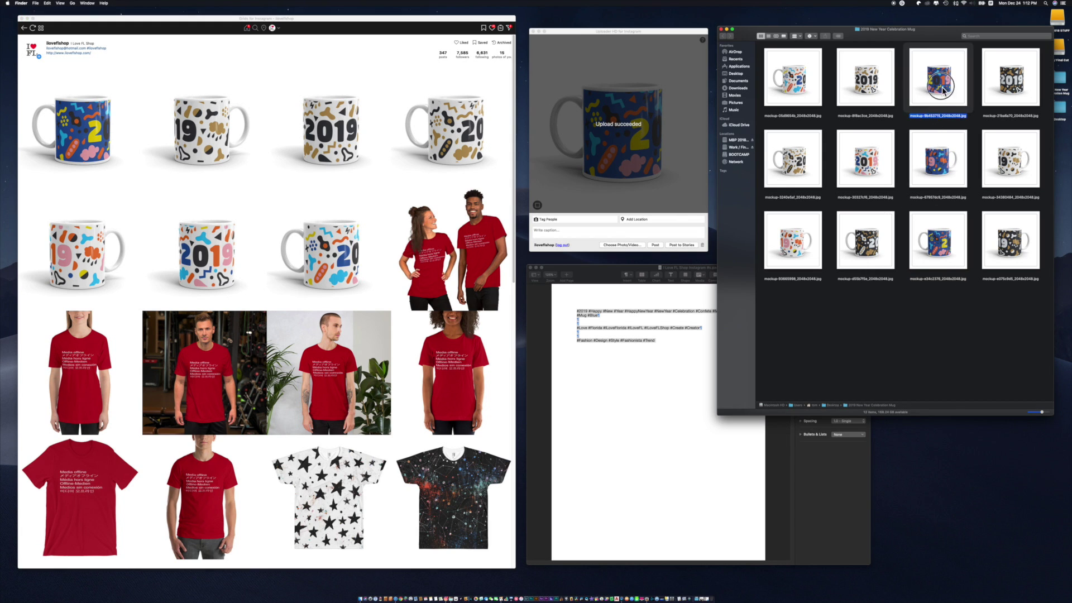
pyautogui.moveTo(940, 85); pyautogui.dragTo(618, 144)
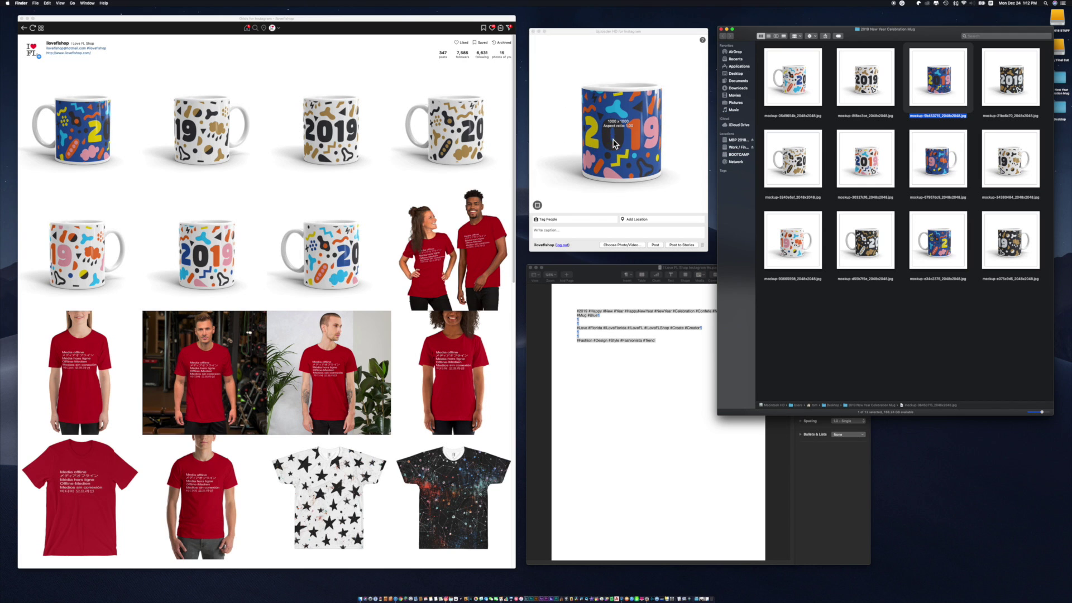
pyautogui.click(603, 232)
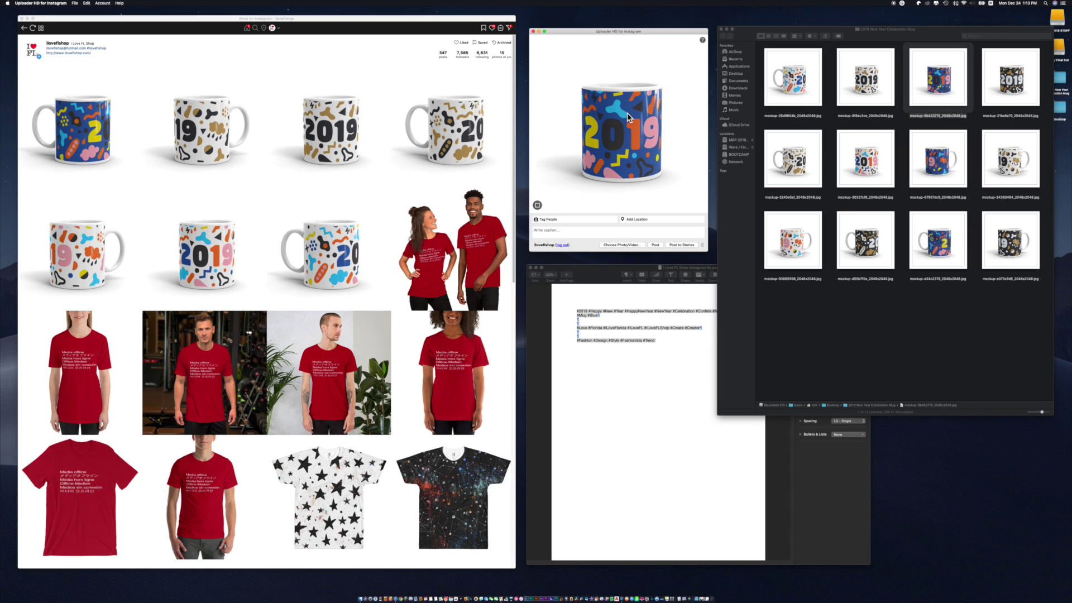
# - Paste the hashtag caption and post the blue 2019 mug photo
pyautogui.click(599, 234)
pyautogui.rightClick(599, 235)
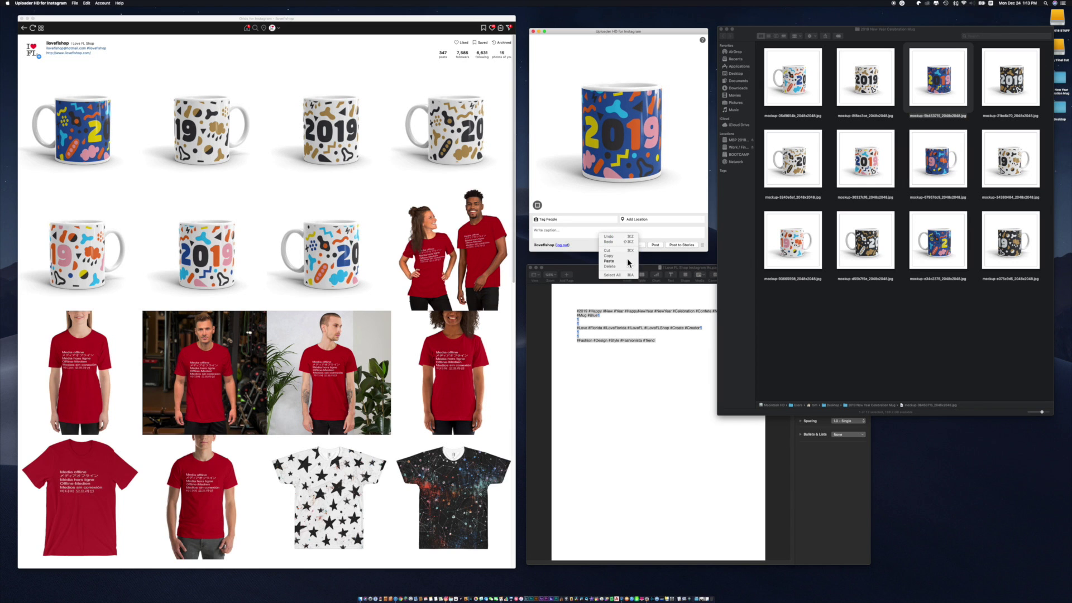
pyautogui.click(619, 245)
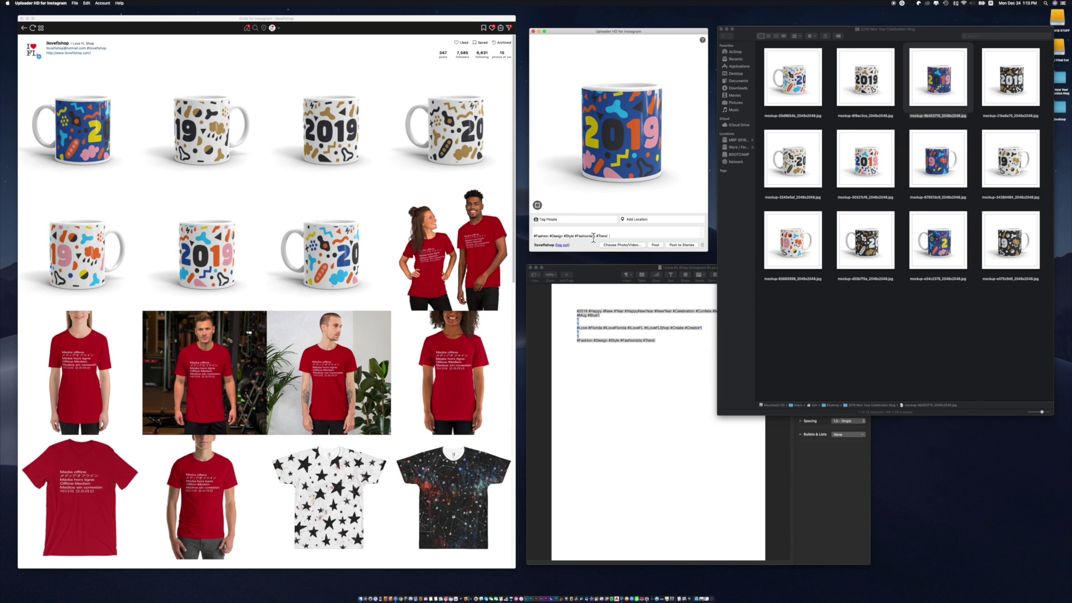
pyautogui.click(658, 246)
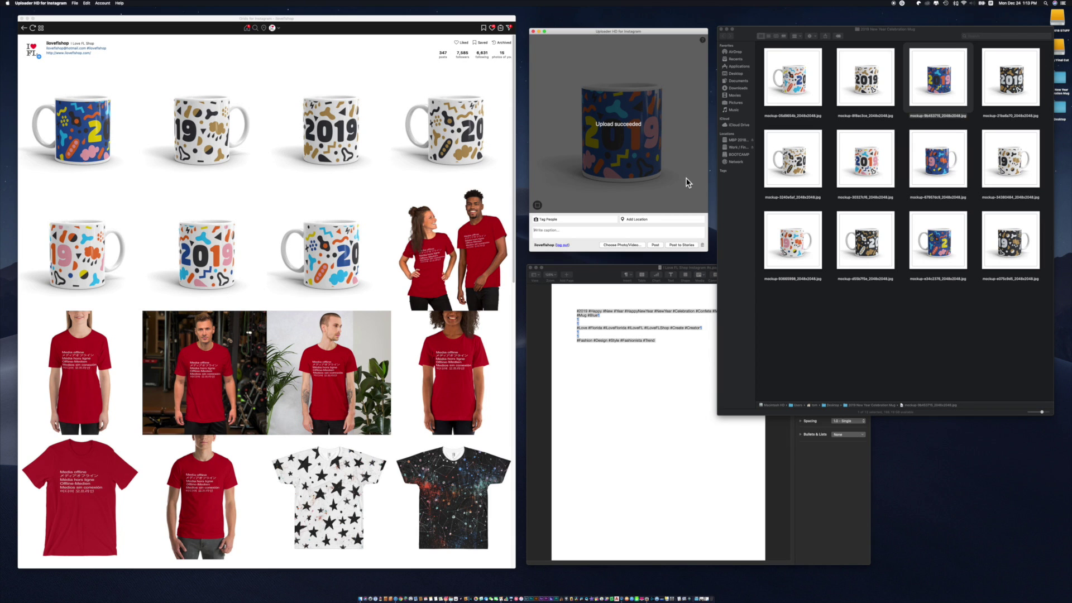
pyautogui.click(942, 298)
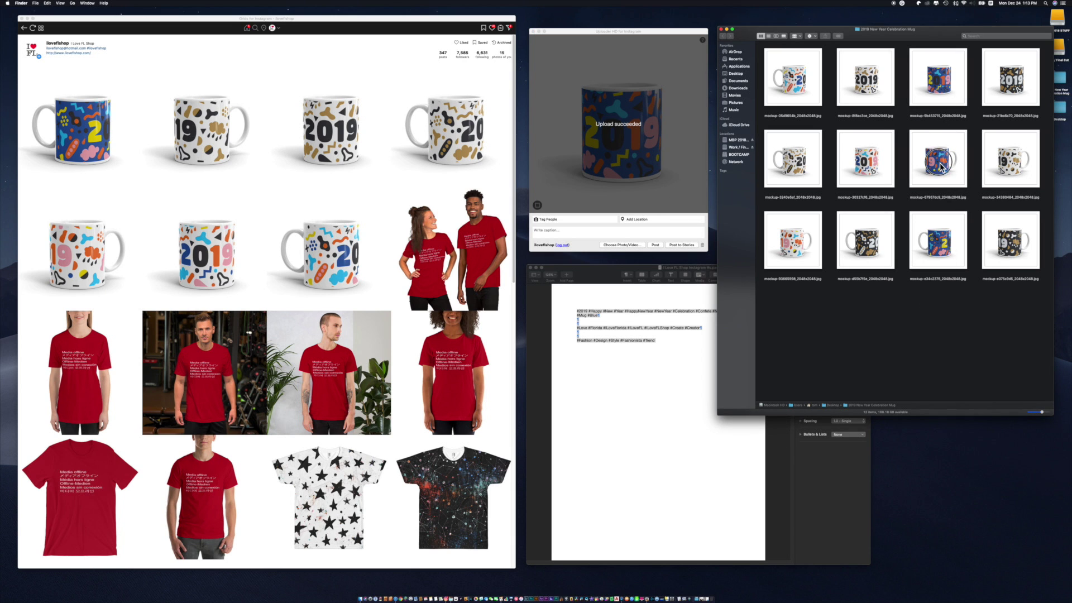
# - Load the blue mug with pink 19, paste the hashtag caption, and reload the Grids feed
pyautogui.moveTo(948, 170); pyautogui.dragTo(669, 153)
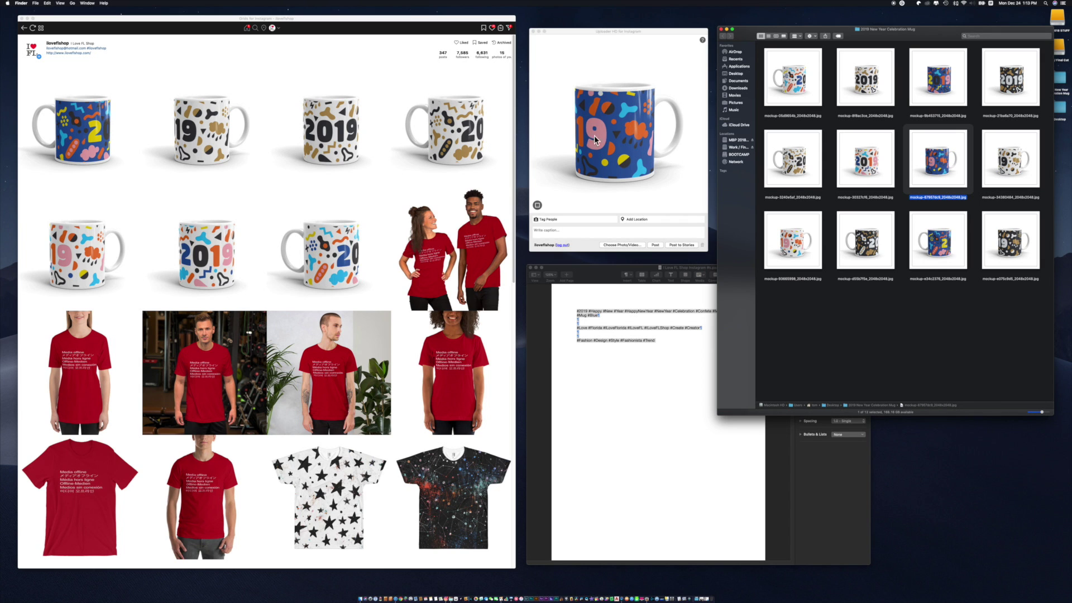
pyautogui.click(592, 231)
pyautogui.rightClick(590, 232)
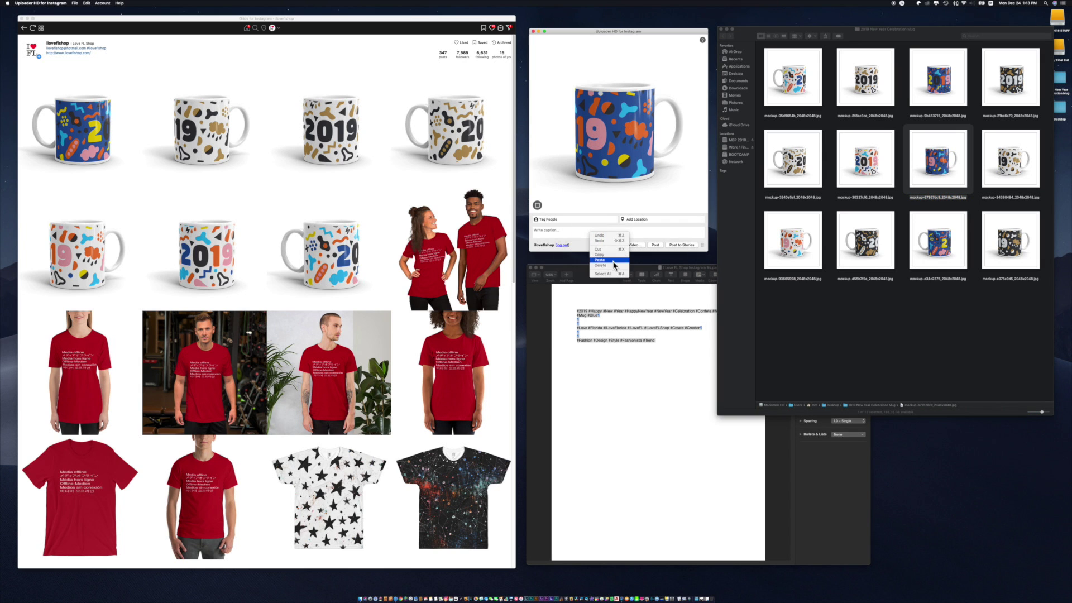
pyautogui.click(600, 260)
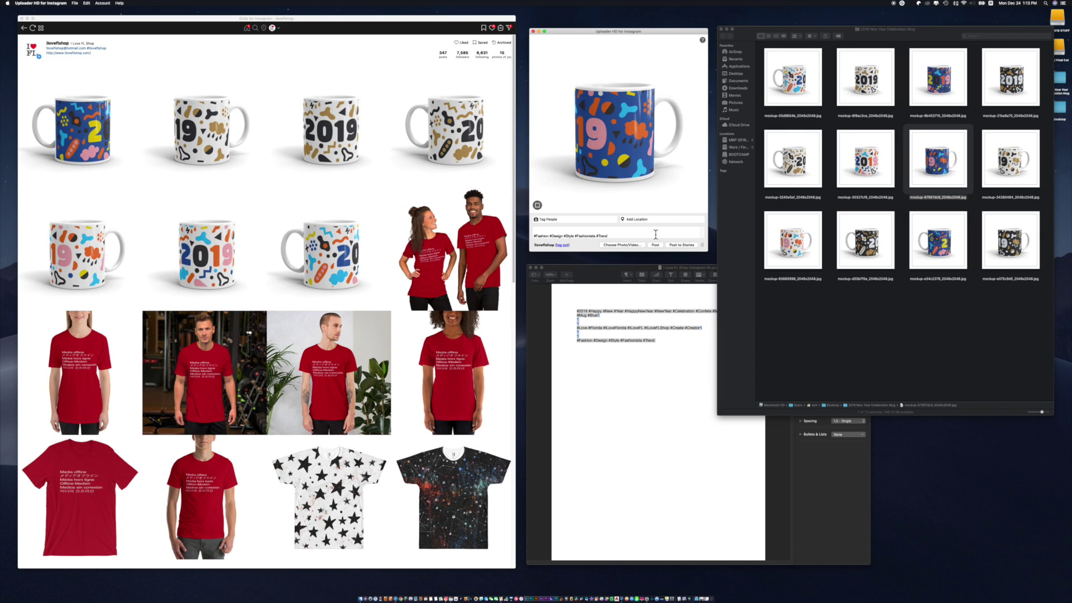
pyautogui.click(284, 58)
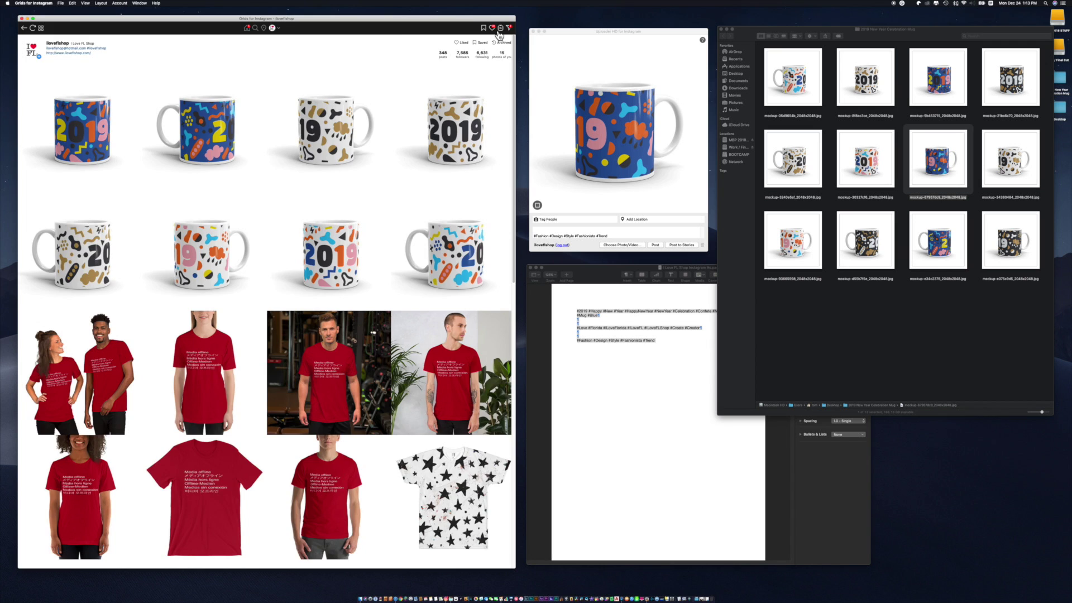
# - Open the Grids activity list, scroll through recent likes and follows, then return to Pages
pyautogui.click(499, 30)
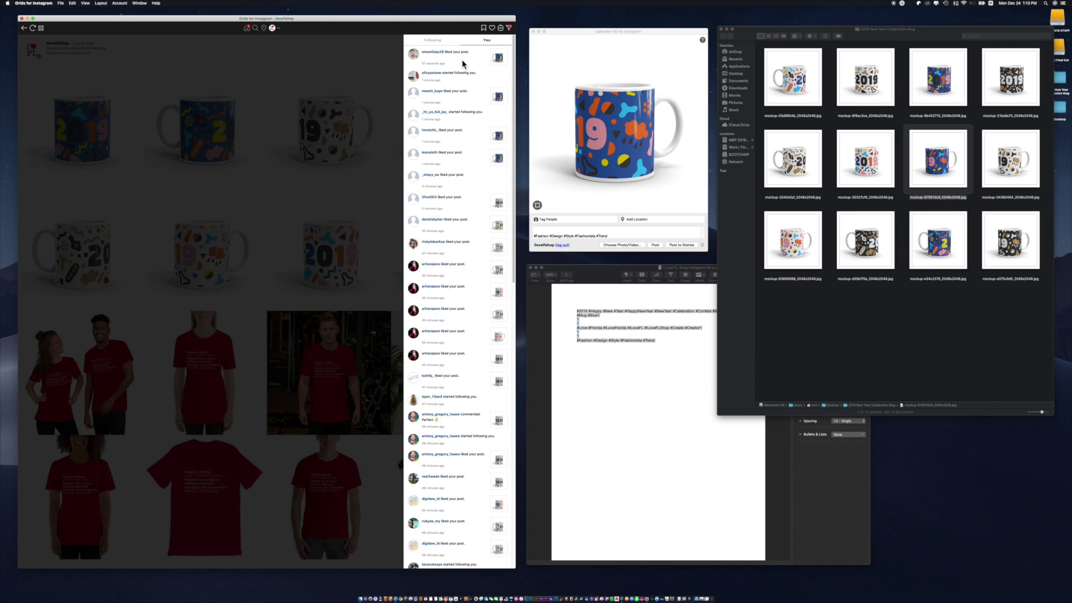
pyautogui.scroll(-3, 472, 289)
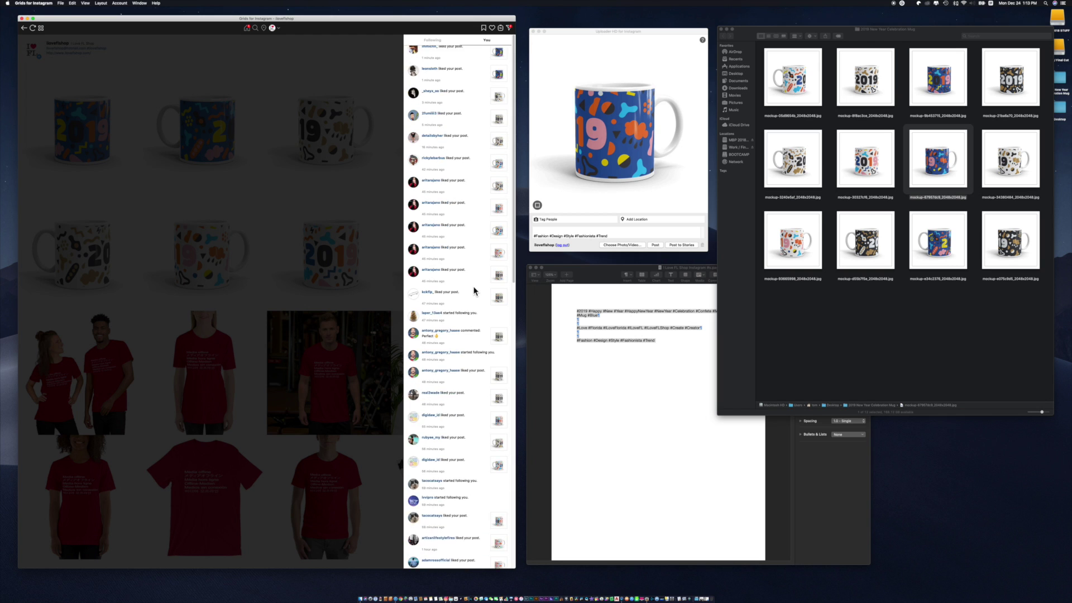
pyautogui.scroll(3, 472, 288)
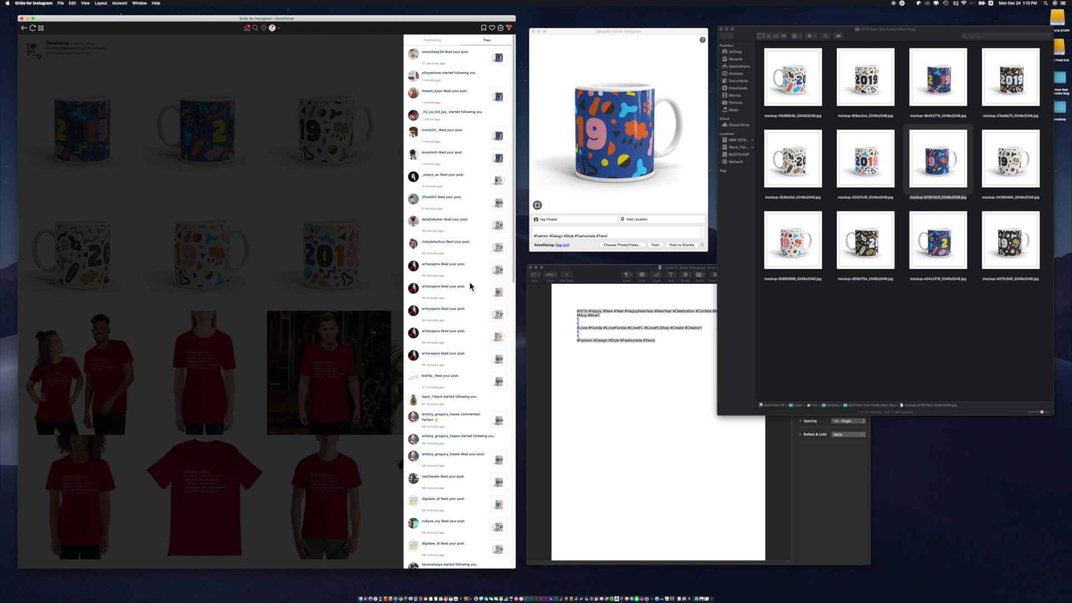
pyautogui.click(603, 275)
pyautogui.click(688, 350)
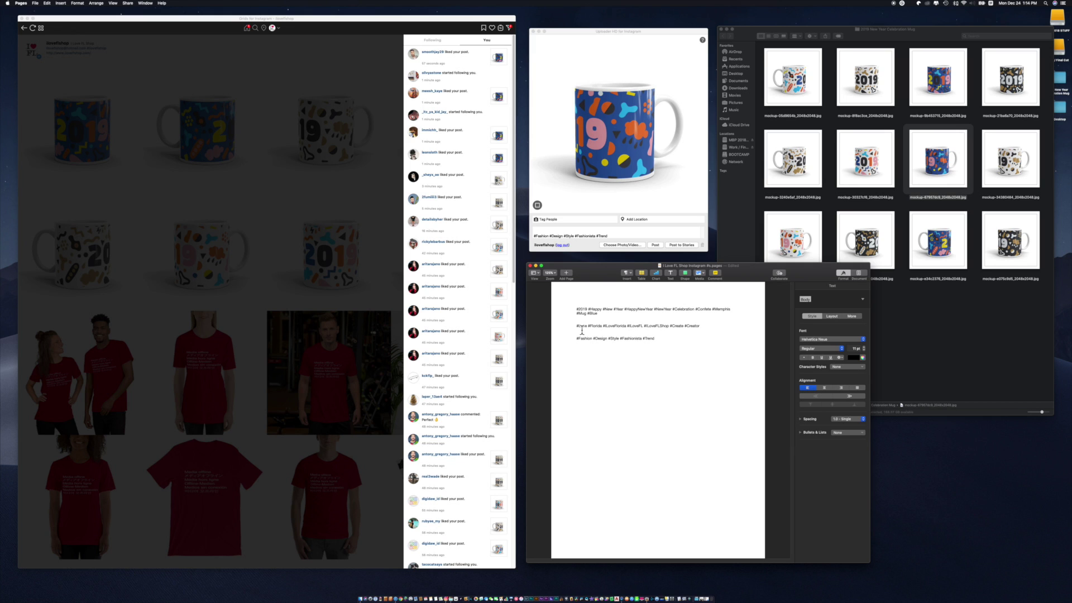
# - Select and deselect the #Love and #Fashion hashtag lines in turn
pyautogui.click(680, 331)
pyautogui.click(673, 327)
pyautogui.click(688, 325)
pyautogui.click(698, 326)
pyautogui.moveTo(702, 328); pyautogui.dragTo(576, 330)
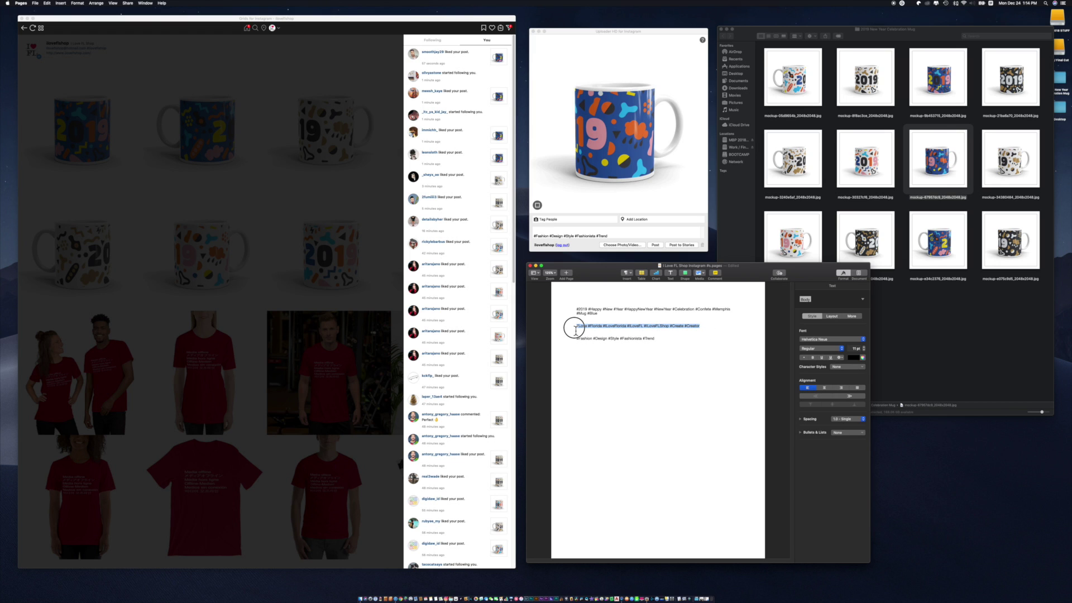
pyautogui.click(704, 328)
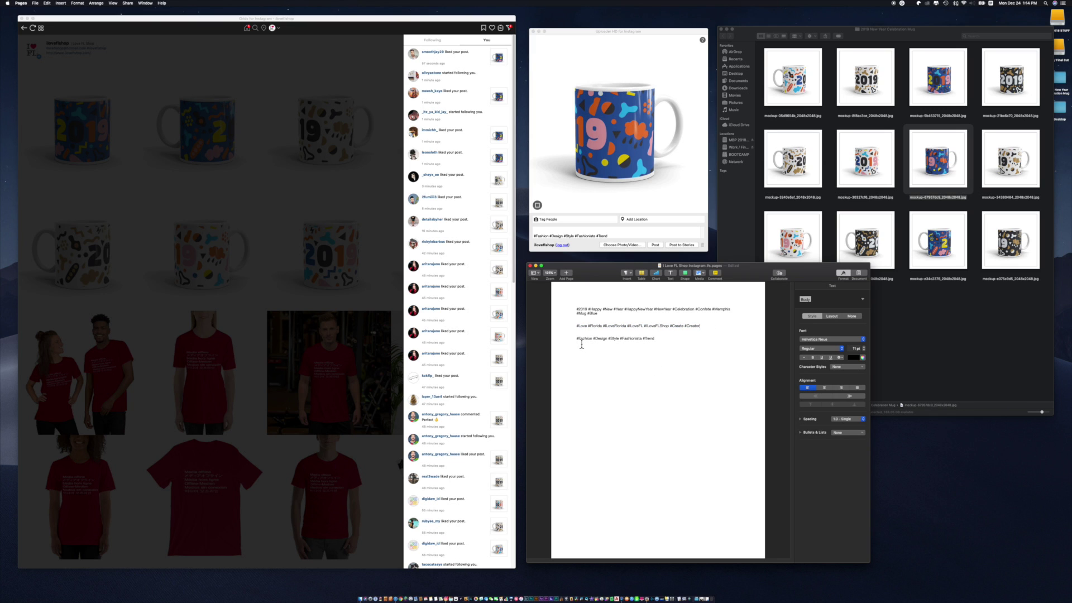
pyautogui.moveTo(577, 339); pyautogui.dragTo(656, 343)
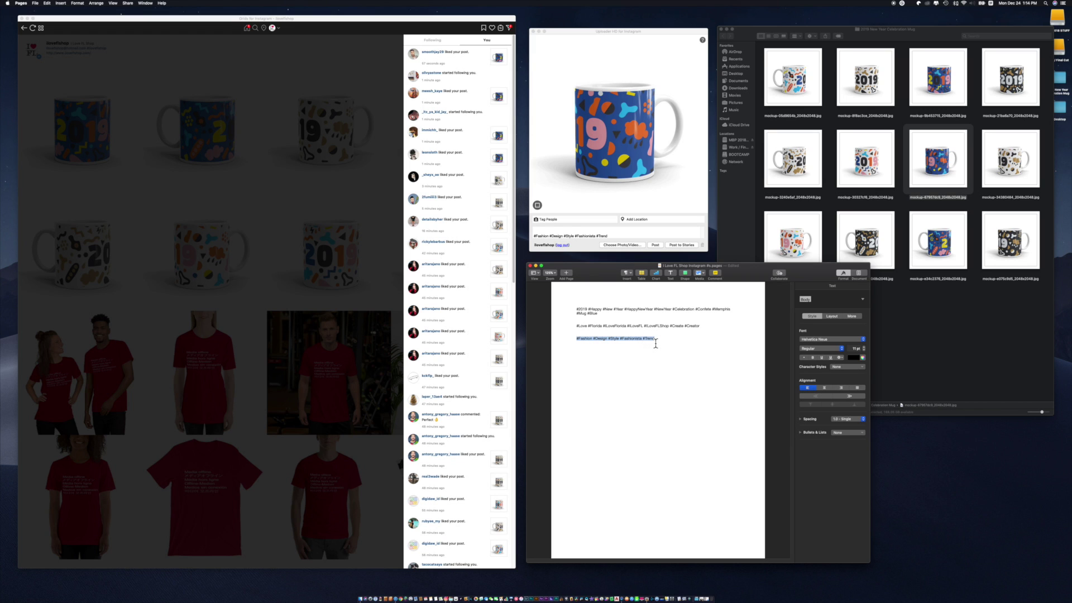
pyautogui.click(606, 354)
pyautogui.moveTo(655, 341); pyautogui.dragTo(575, 343)
pyautogui.click(574, 343)
pyautogui.tripleClick(576, 341)
pyautogui.press('super+c')
pyautogui.click(603, 350)
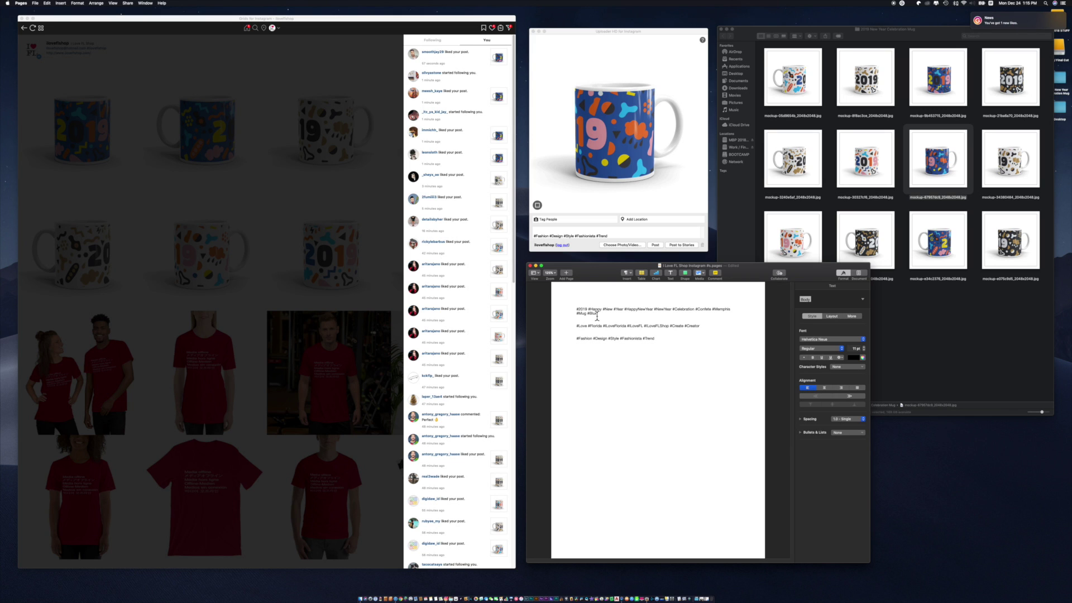
# - Try merging #New #Year into #NewYear, undo it, and leave nothing selected
pyautogui.click(614, 312)
pyautogui.press('BackSpace')
pyautogui.press('super+z')
pyautogui.click(628, 311)
pyautogui.moveTo(656, 311); pyautogui.dragTo(673, 313)
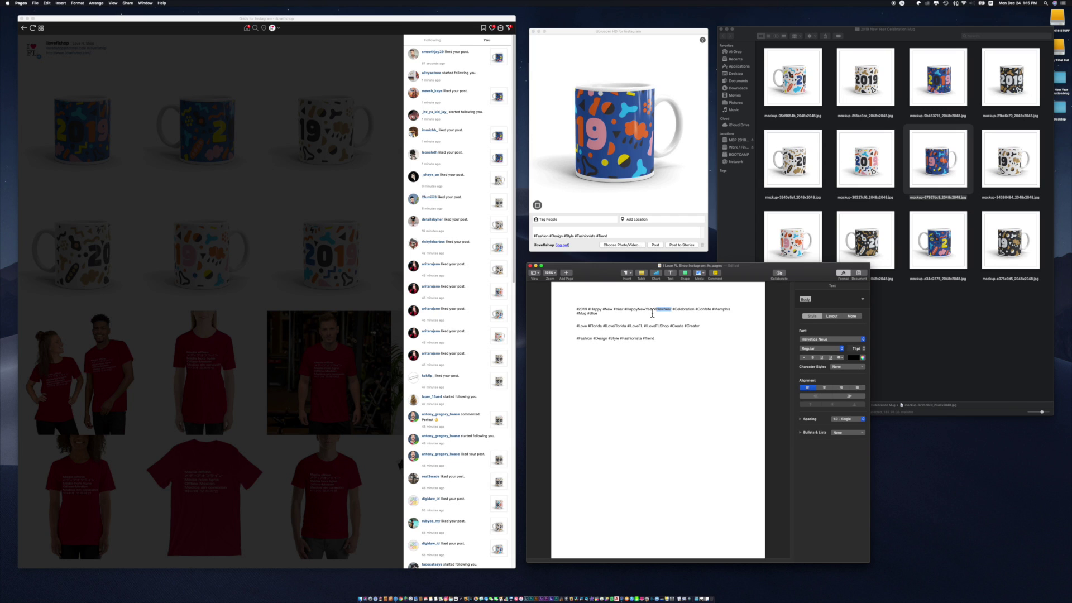
pyautogui.click(678, 316)
# - Close the Grids notifications and post the blue 19 mug photo with its hashtag caption
pyautogui.click(355, 75)
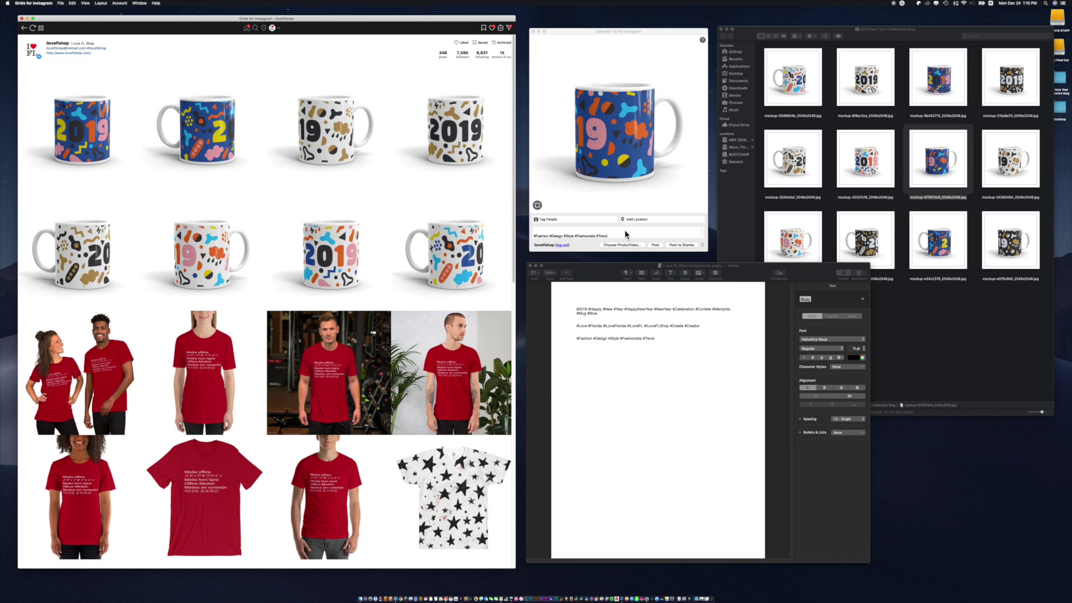
pyautogui.click(655, 245)
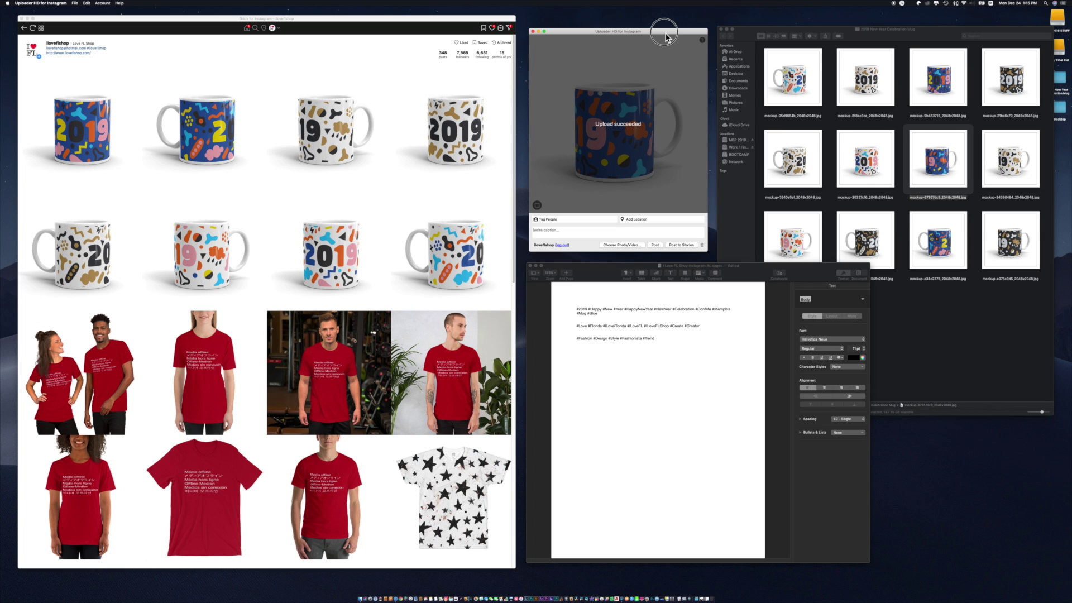
pyautogui.moveTo(666, 34); pyautogui.dragTo(665, 33)
# - Bring the mug folder and uploader back in front and start tagging people
pyautogui.click(748, 37)
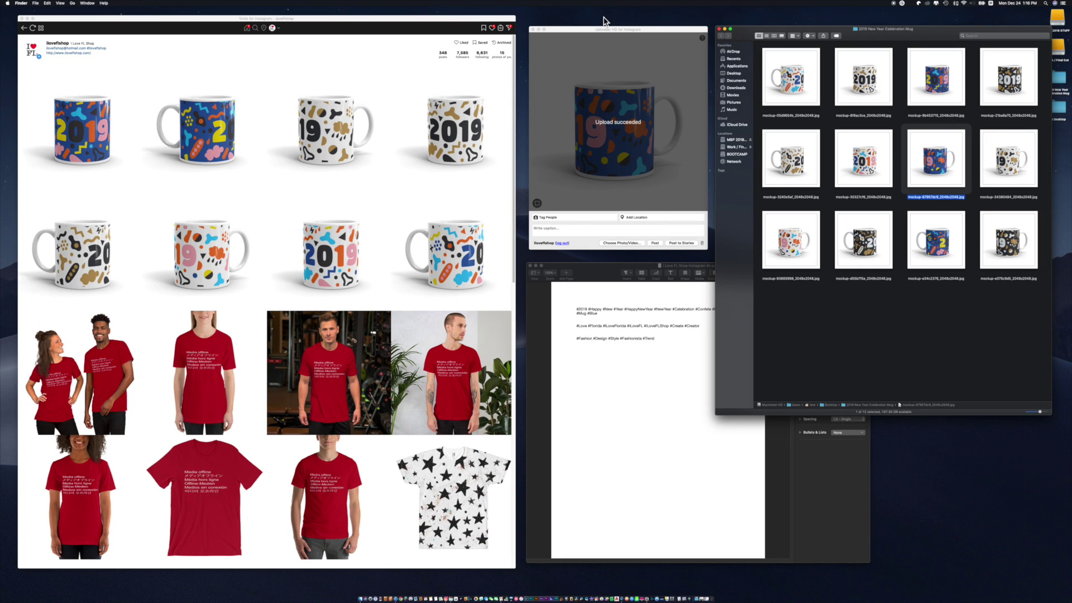
pyautogui.moveTo(584, 31); pyautogui.dragTo(584, 36)
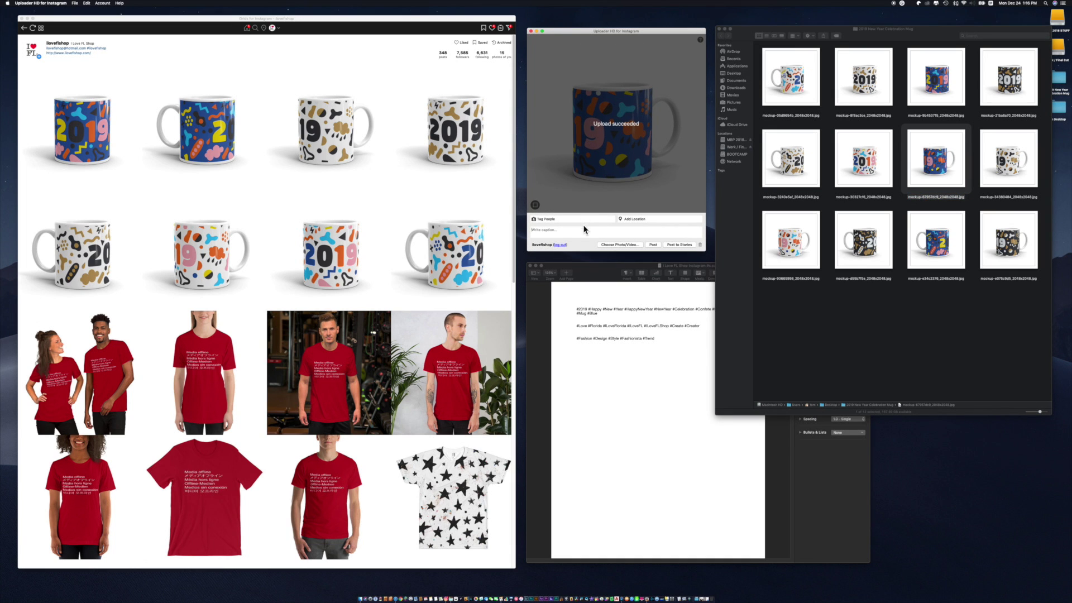
pyautogui.click(537, 221)
# - Deselect the mug file and reload the Grids profile so the blue 19 mug leads, at 349 posts
pyautogui.click(568, 231)
pyautogui.click(878, 336)
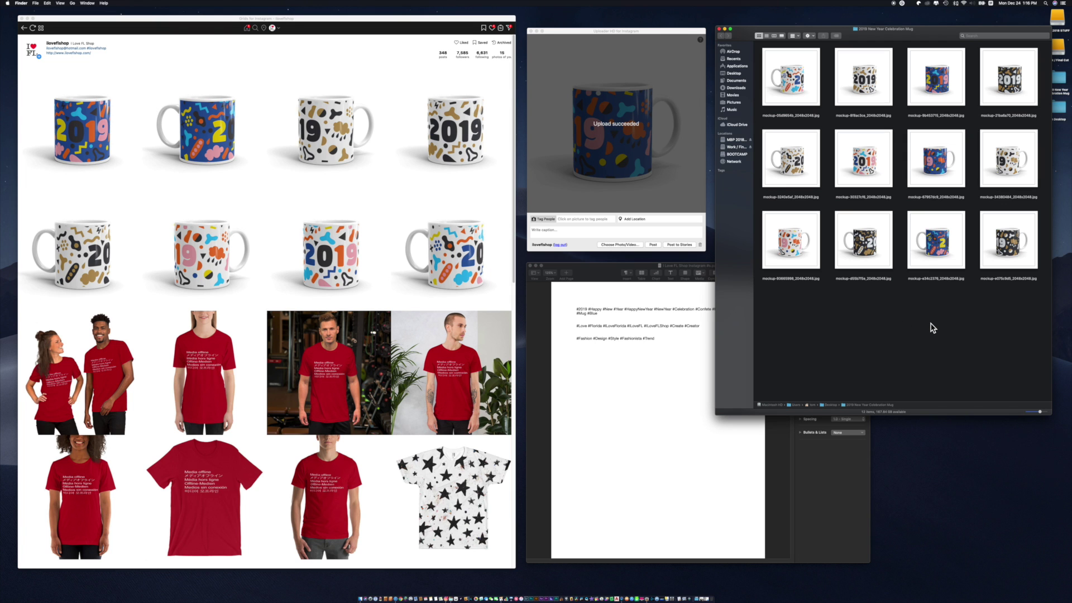
pyautogui.click(277, 30)
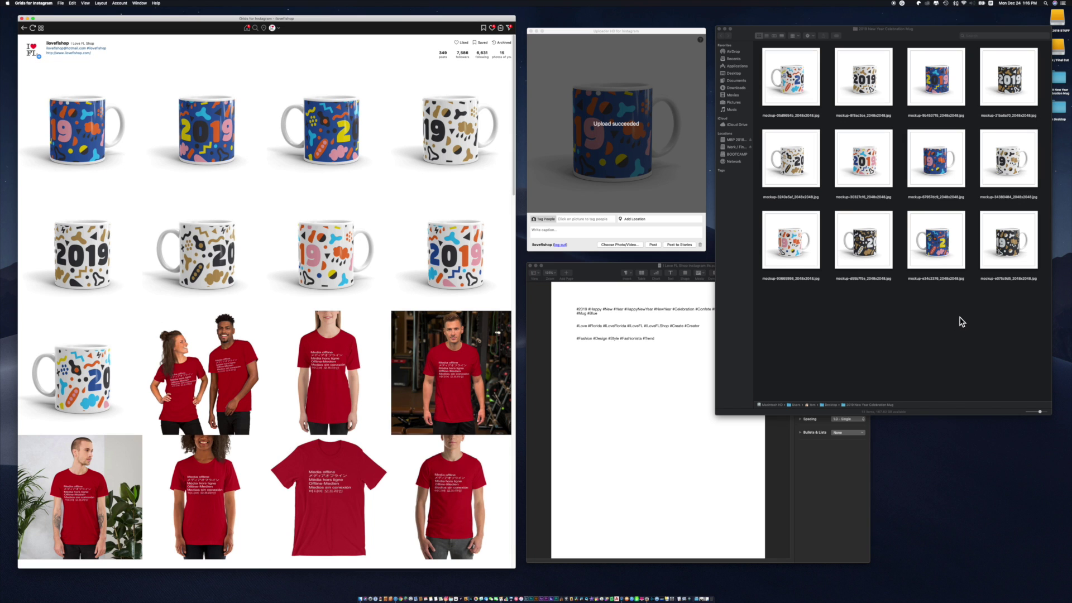
# - Load the black 20 mug photo, paste the three hashtag lines from Pages as caption, and post it
pyautogui.click(959, 317)
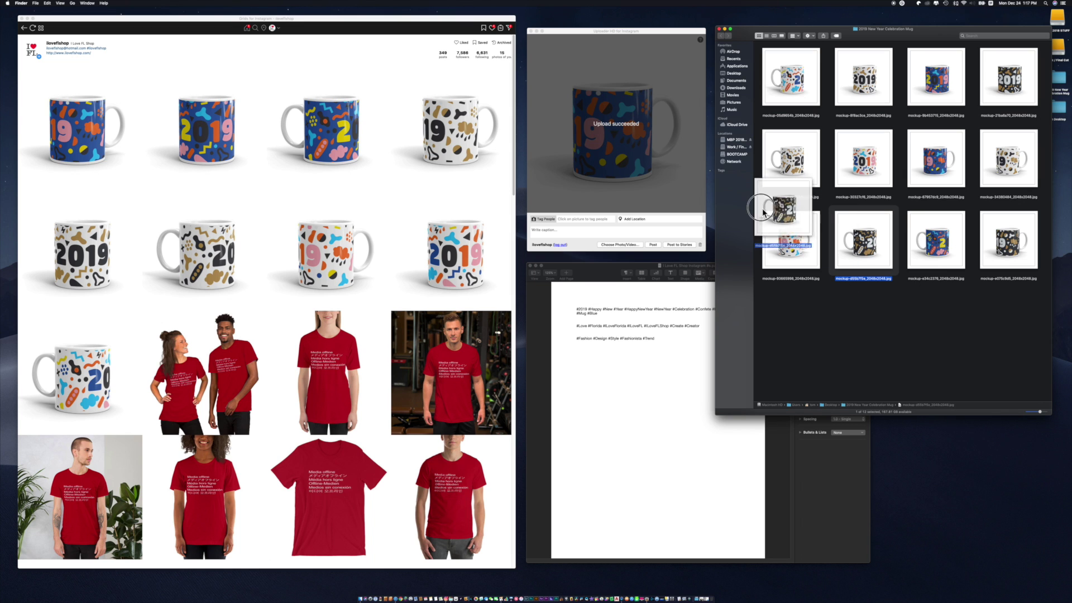
pyautogui.moveTo(762, 212); pyautogui.dragTo(617, 149)
pyautogui.click(601, 324)
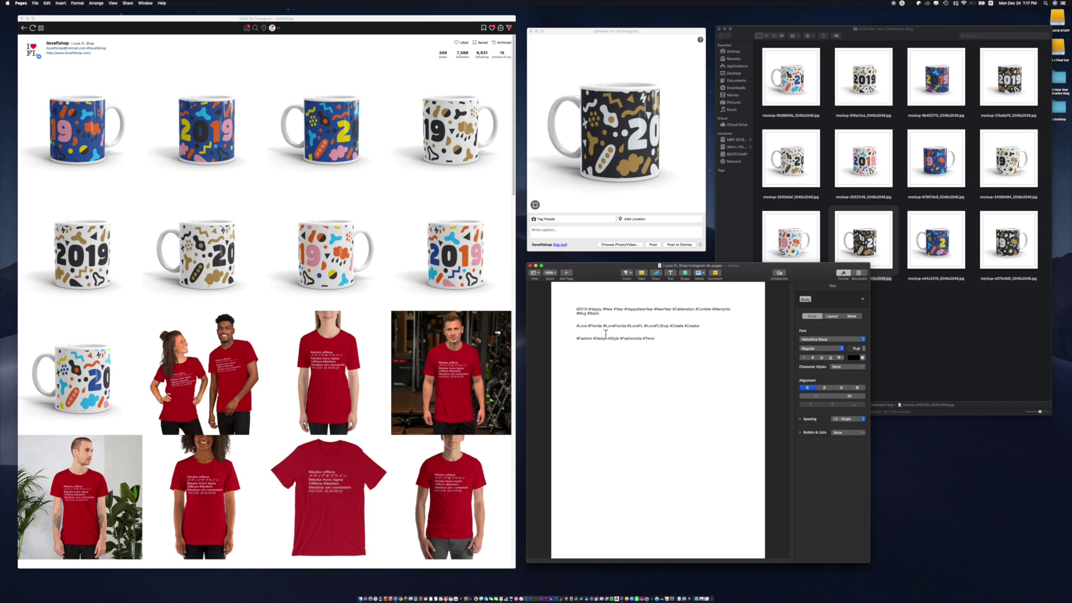
pyautogui.moveTo(671, 342); pyautogui.dragTo(577, 309)
pyautogui.click(628, 231)
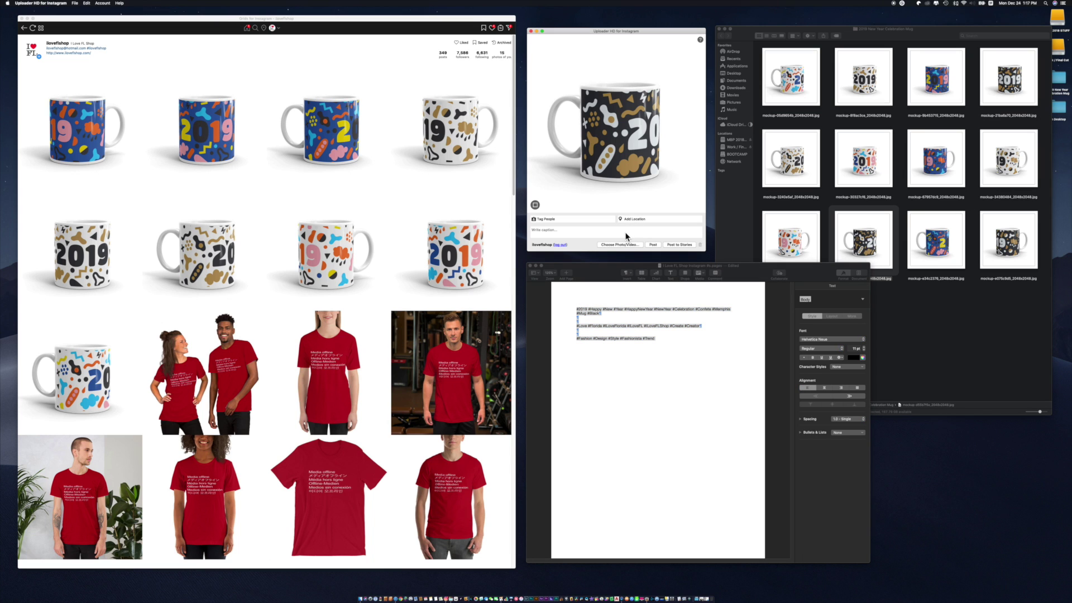
pyautogui.click(625, 233)
pyautogui.write('#2019 #Happy #New #Year #HappyNewYear #NewYear #Celebration #Confete #Memphis #Mug #Black')
pyautogui.click(653, 246)
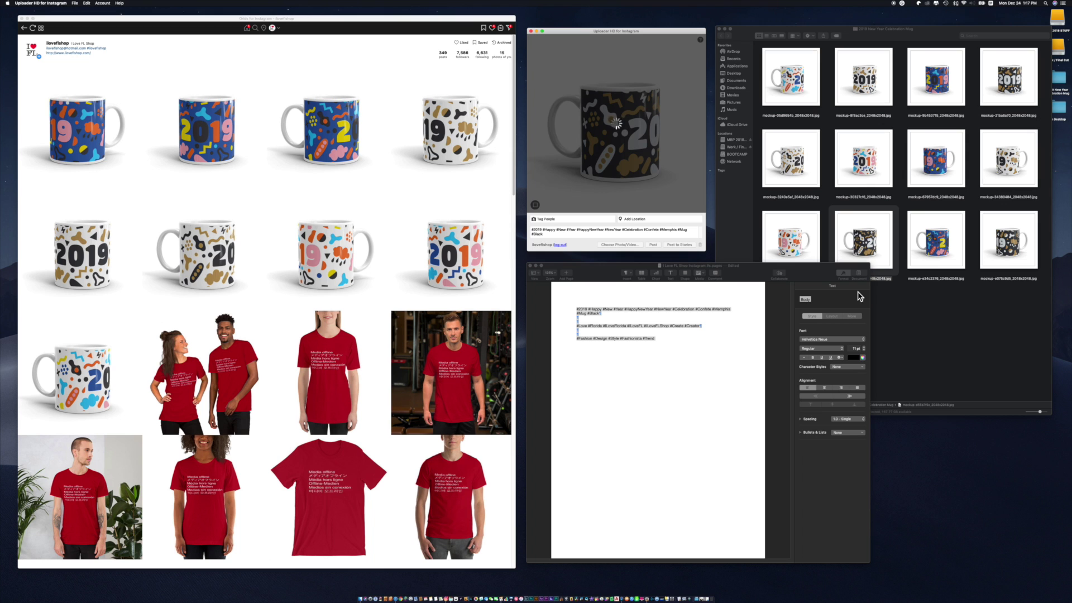
# - Load the black 2019 mug photo and paste the #Fashion #Design #Style #Fashionista #Trend caption
pyautogui.click(957, 319)
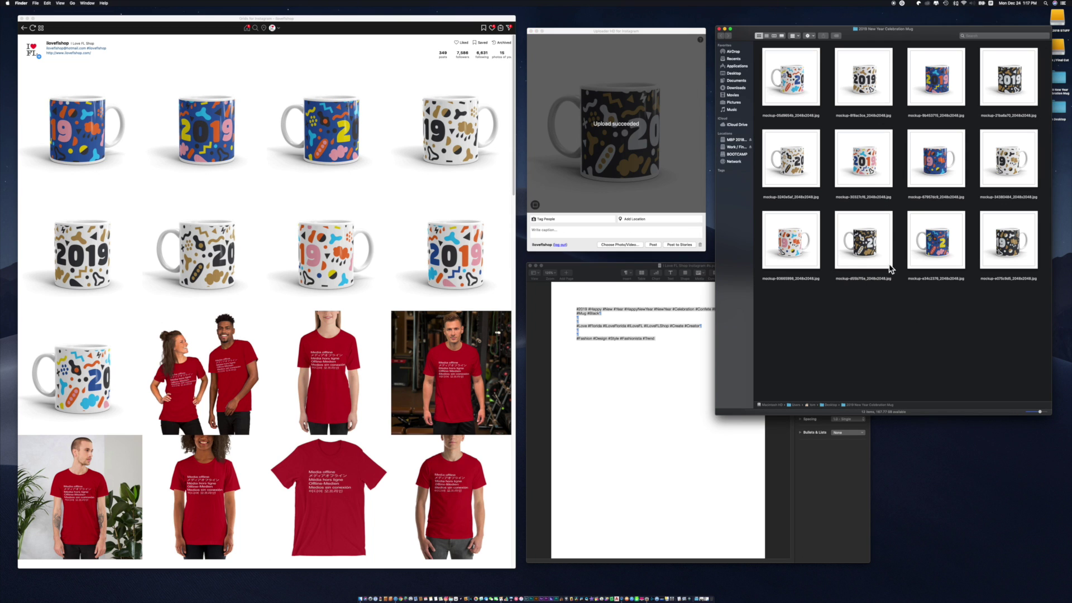
pyautogui.moveTo(1011, 87); pyautogui.dragTo(631, 214)
pyautogui.click(611, 229)
pyautogui.rightClick(593, 234)
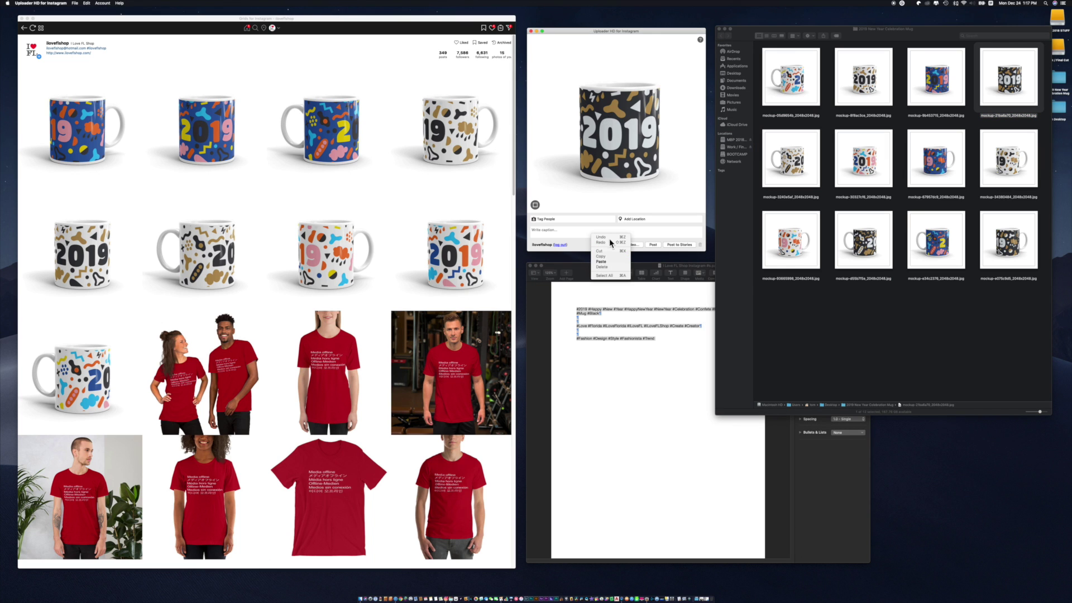
pyautogui.click(611, 267)
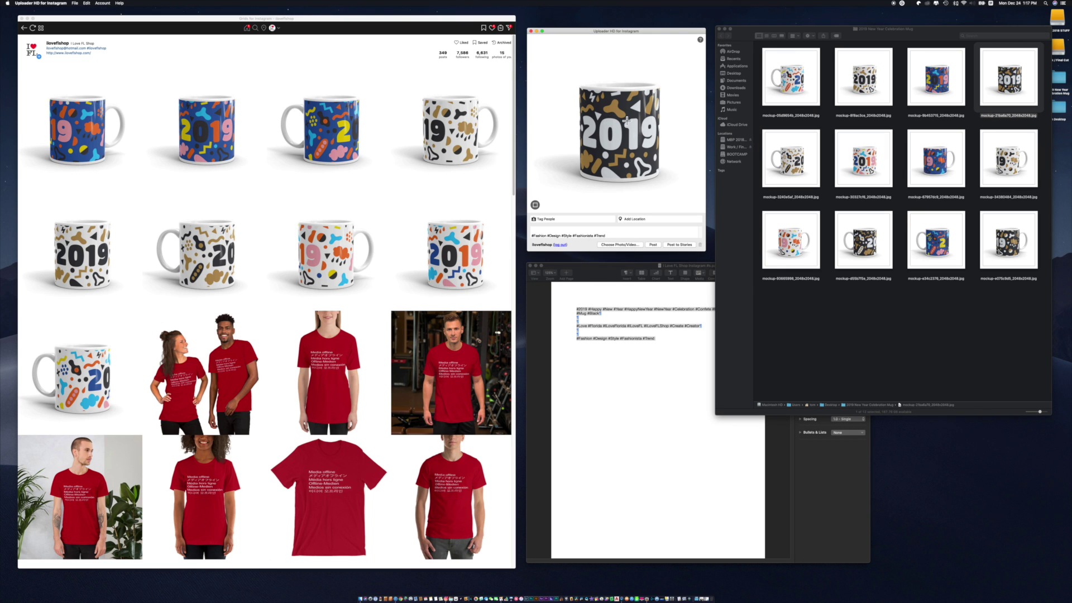
# - View and close a mug post, then refresh so the black 20 mug leads at 350 posts
pyautogui.click(495, 172)
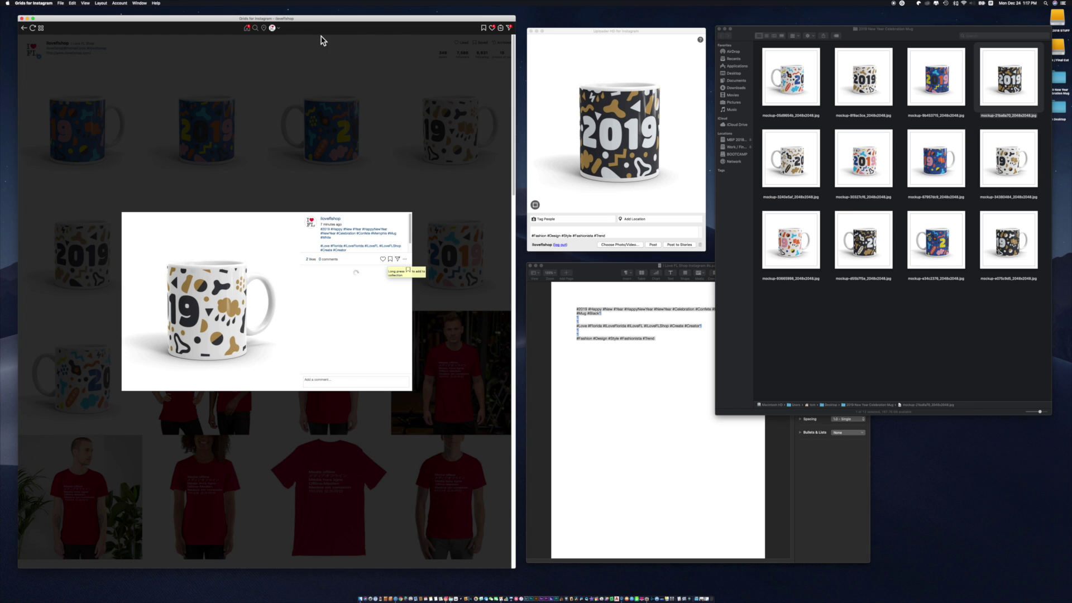
pyautogui.click(390, 180)
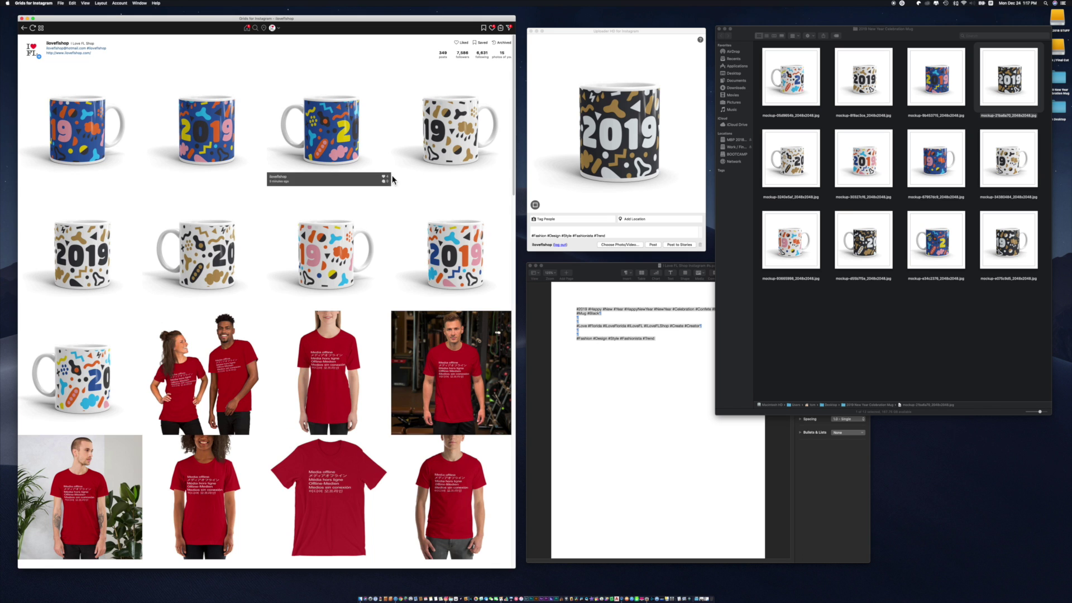
pyautogui.click(272, 28)
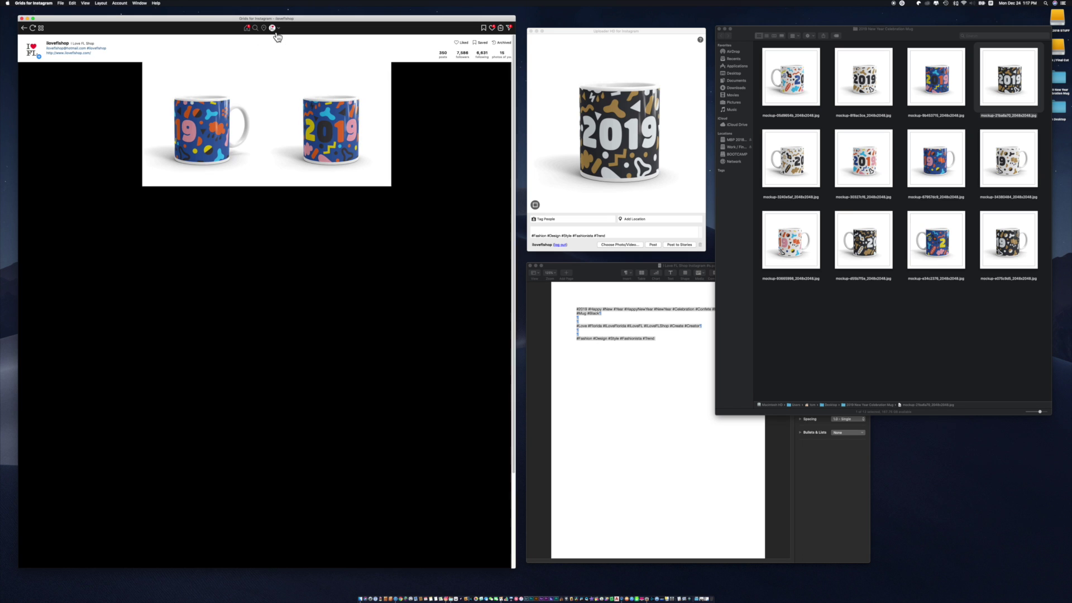
# - Browse the recent activity notifications in Grids and dismiss them
pyautogui.click(492, 29)
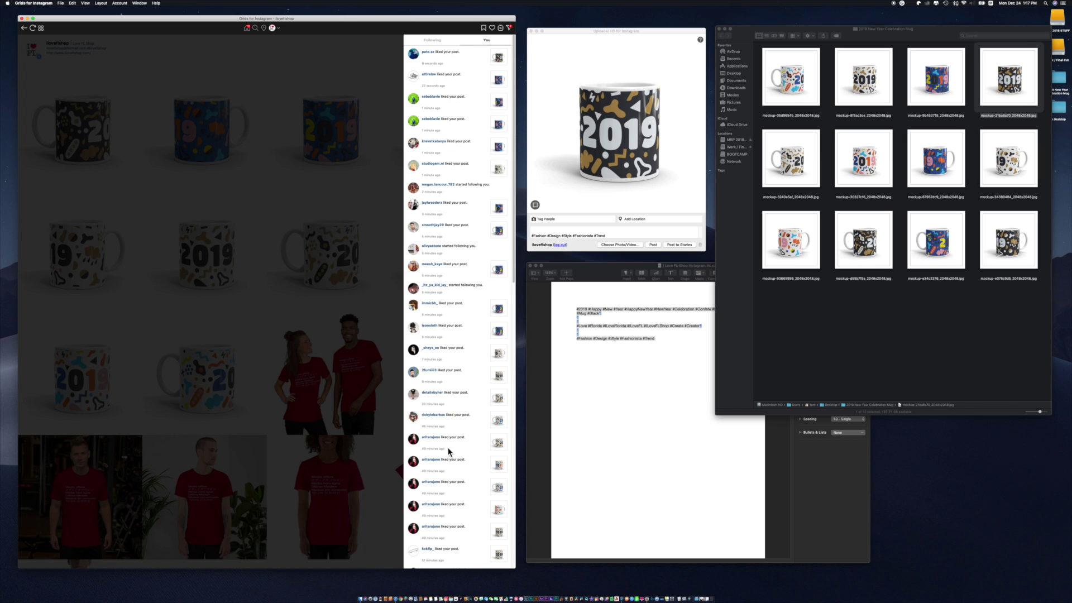
pyautogui.scroll(-5, 445, 476)
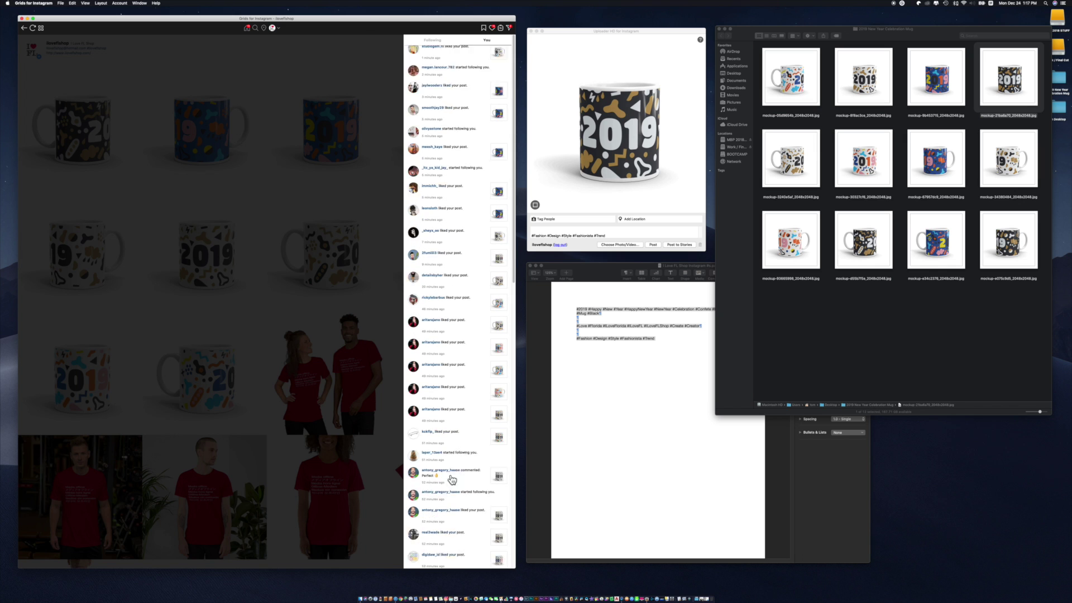
pyautogui.scroll(5, 450, 467)
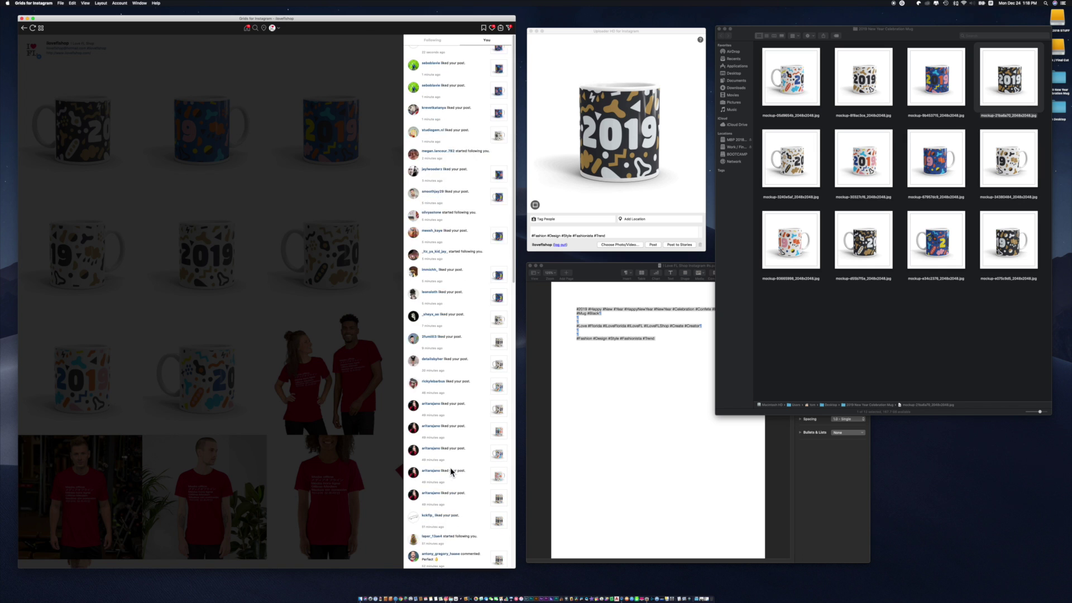
pyautogui.click(376, 71)
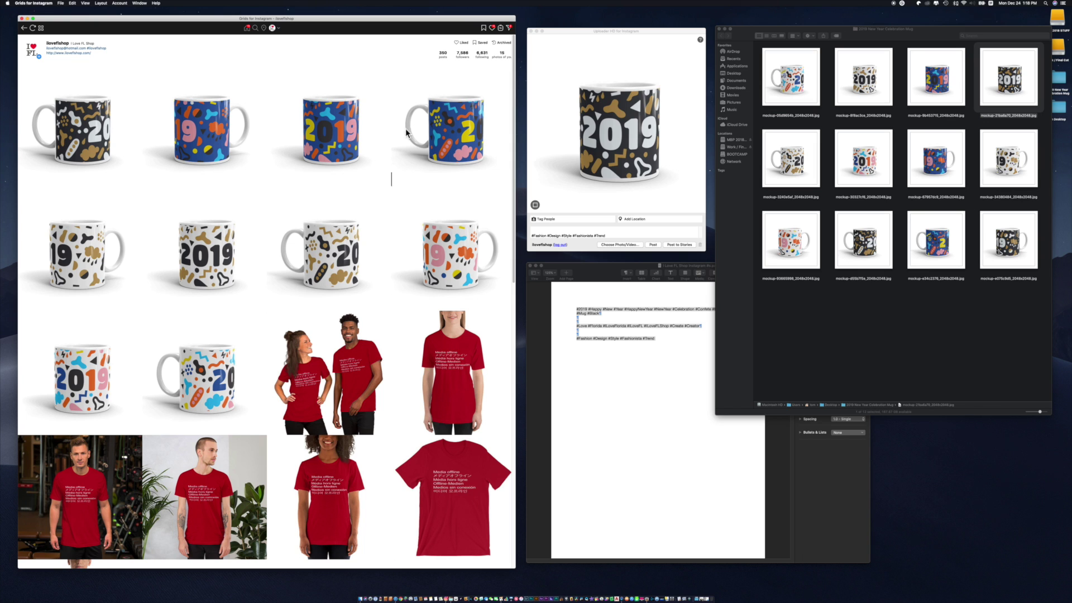
# - Refresh the Grids profile and post the black 2019 mug photo
pyautogui.click(276, 32)
pyautogui.click(656, 246)
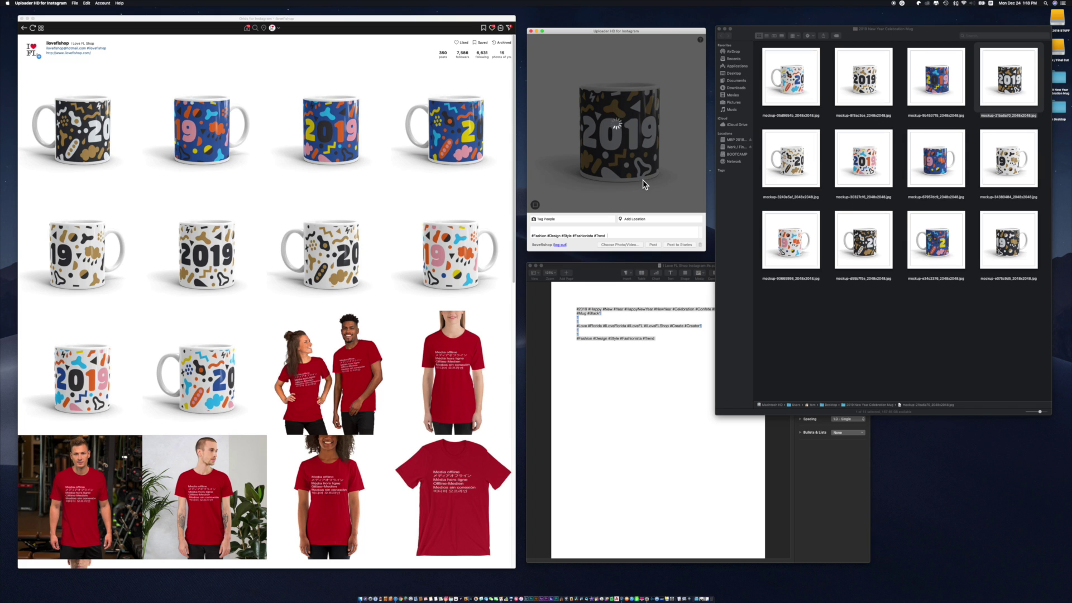
# - Load the last black 19 mug photo and paste the #Fashion #Design #Style #Fashionista #Trend caption
pyautogui.click(1002, 294)
pyautogui.moveTo(1016, 252); pyautogui.dragTo(597, 128)
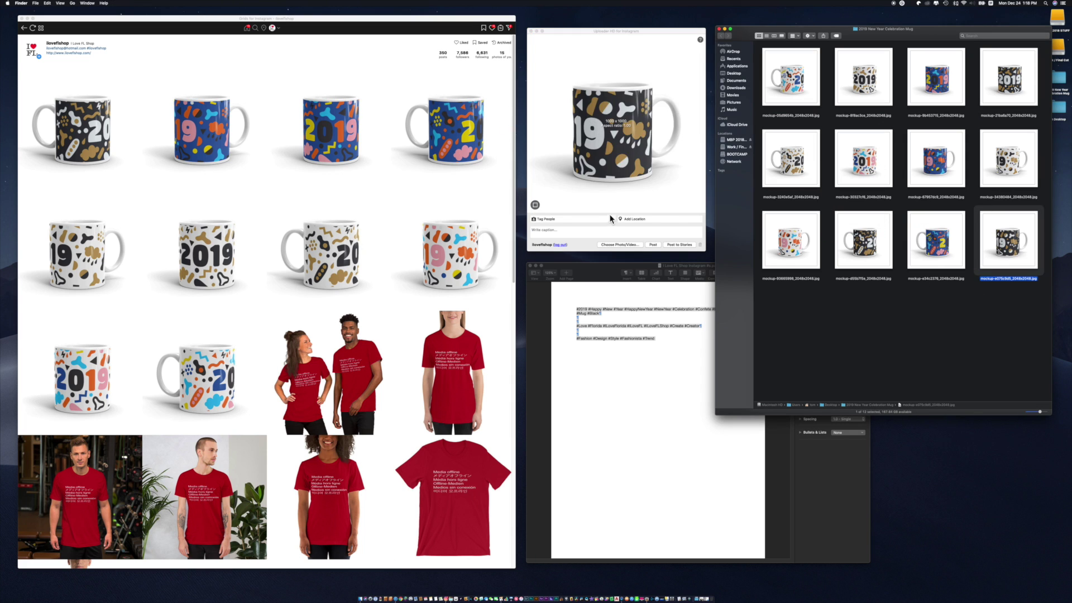
pyautogui.rightClick(596, 239)
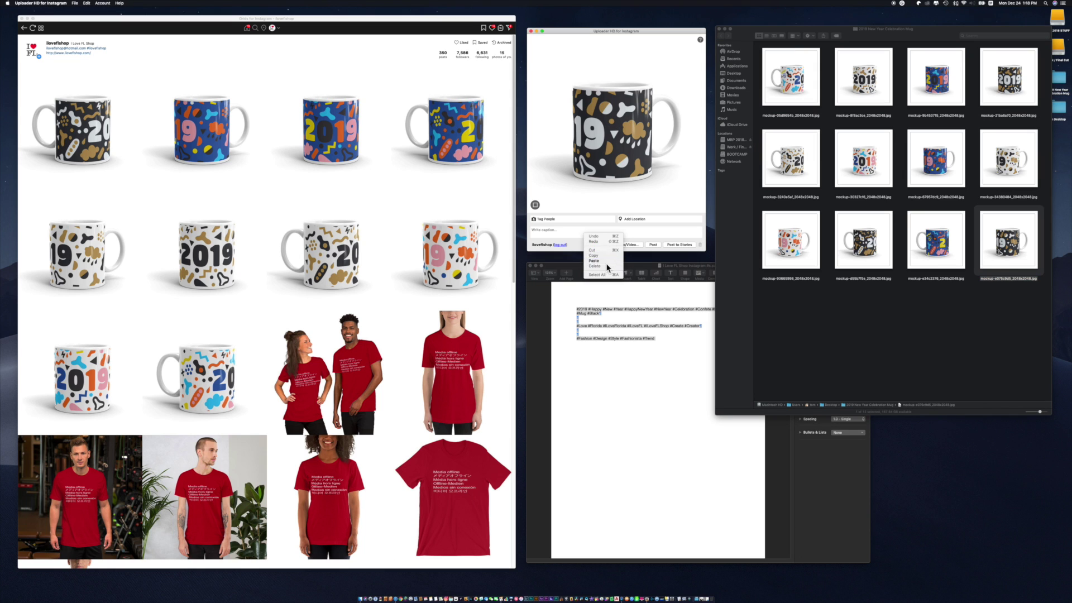
pyautogui.click(617, 262)
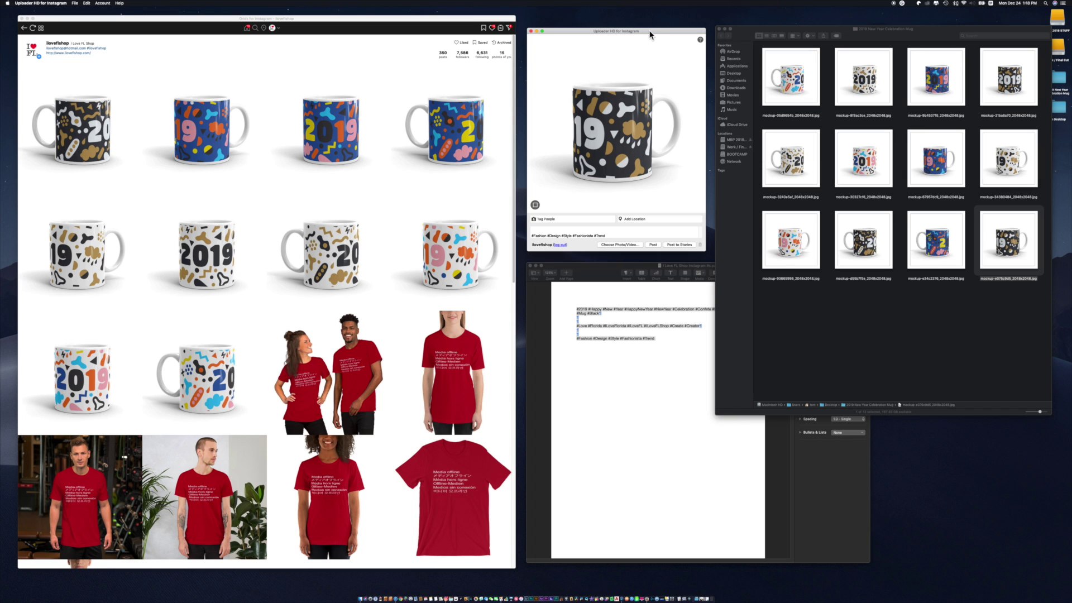
pyautogui.moveTo(650, 34); pyautogui.dragTo(646, 29)
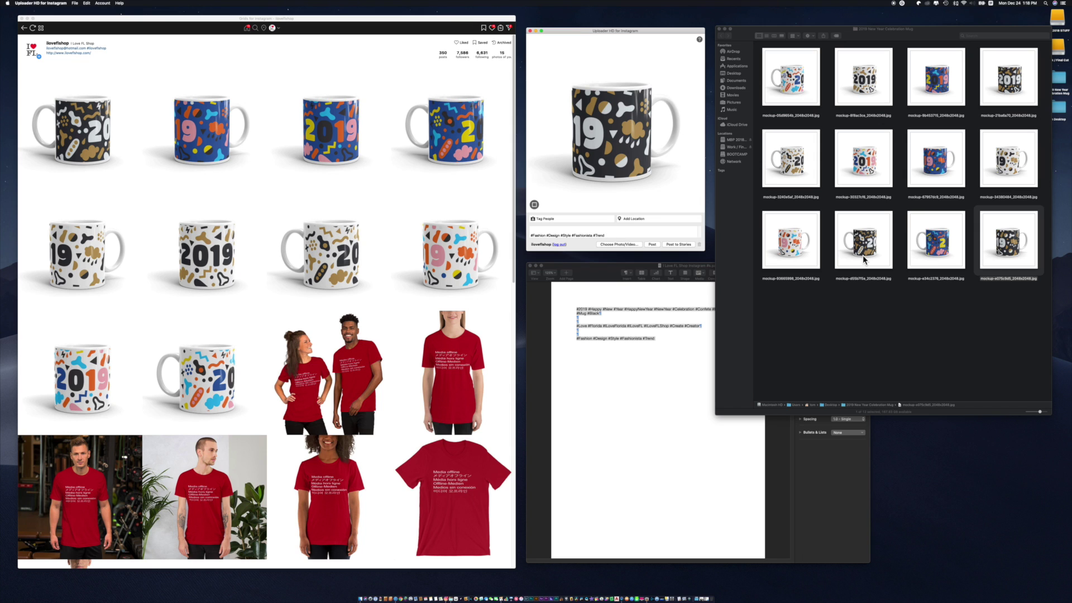
# - Deselect the hashtag text in the Pages document
pyautogui.click(606, 370)
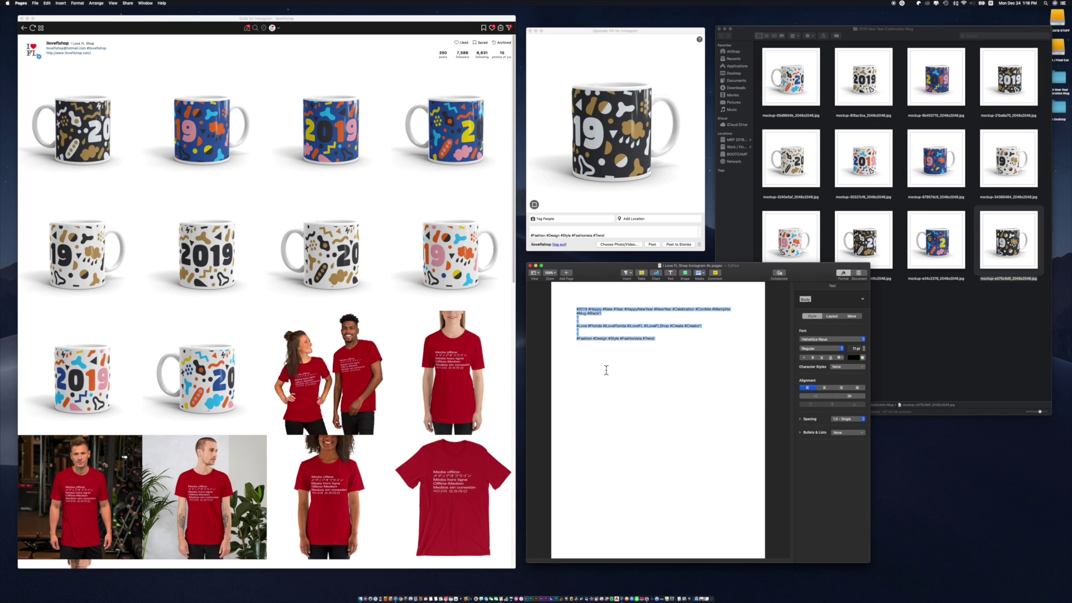
pyautogui.click(622, 360)
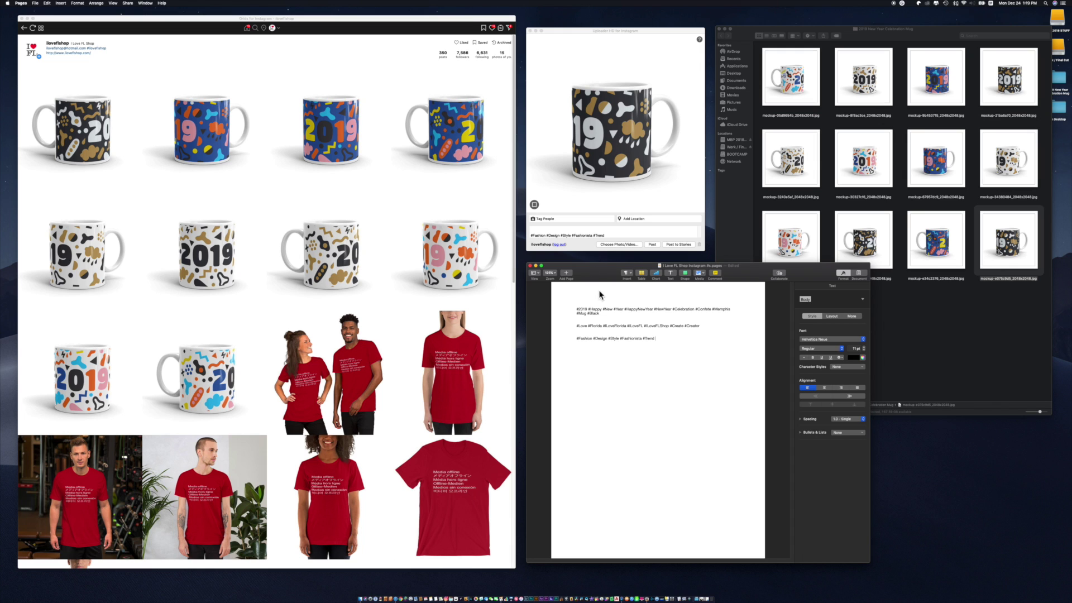
pyautogui.moveTo(594, 277); pyautogui.dragTo(595, 277)
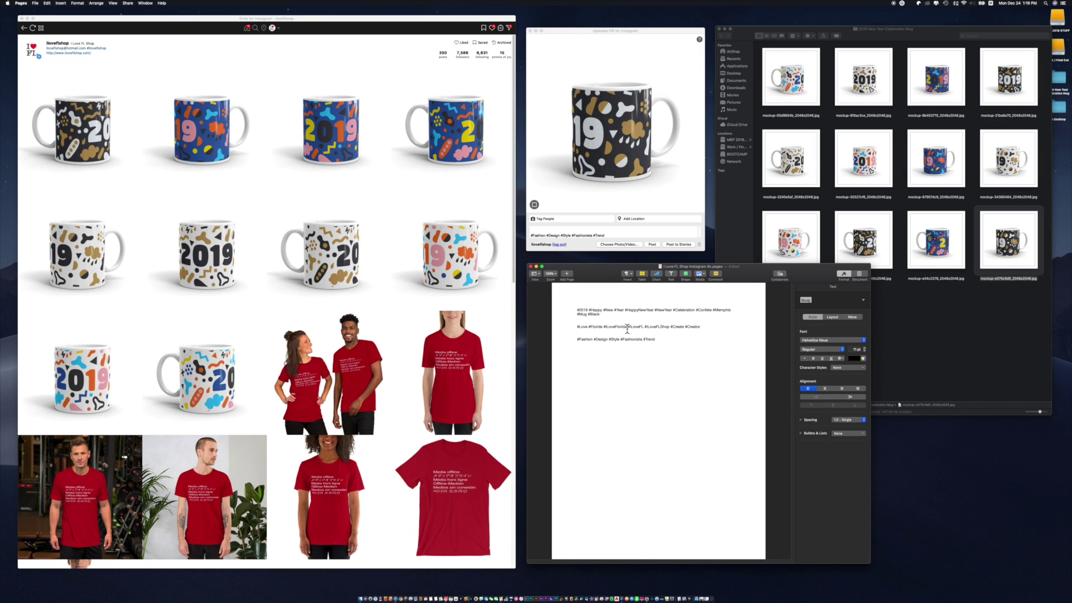
# - Post the black 19 mug photo, then open the blue 2019 mug post in Grids
pyautogui.click(632, 33)
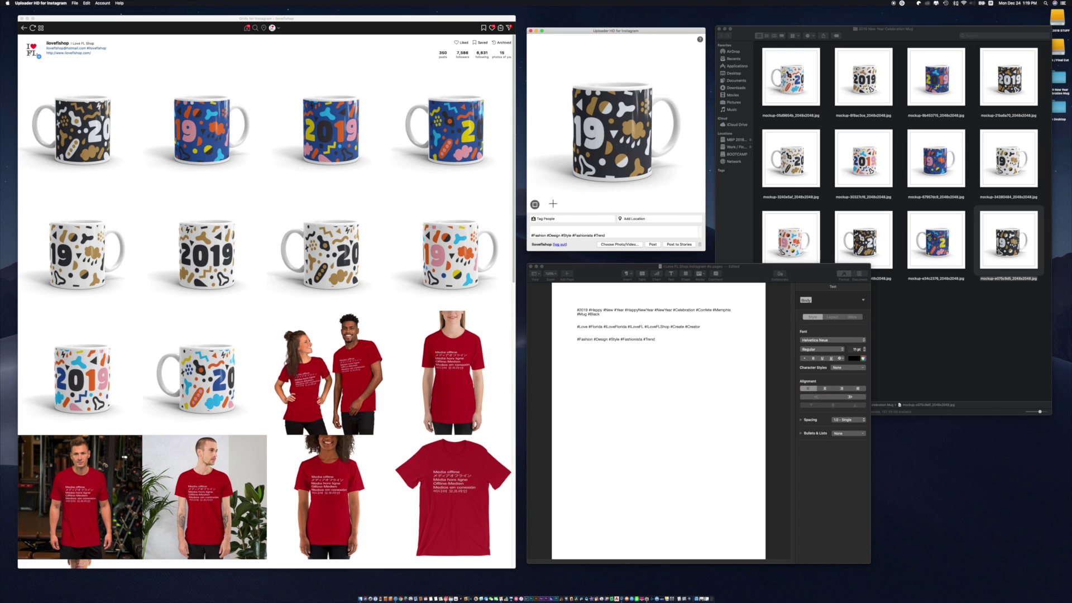
pyautogui.click(657, 246)
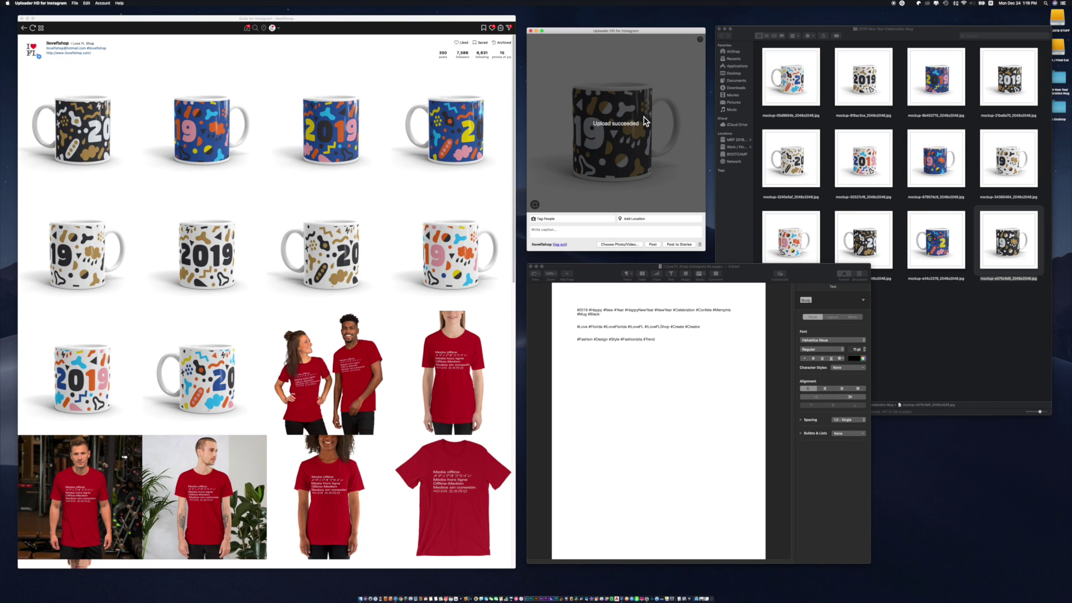
pyautogui.click(306, 68)
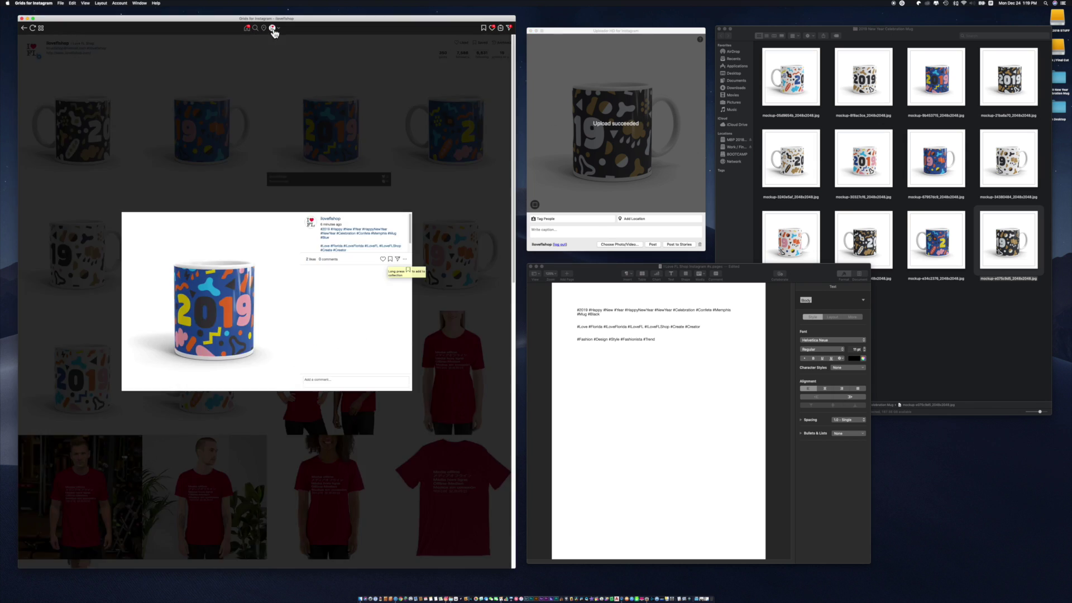
# - Reload the Grids profile to 352 posts, widen the window, and check a mug post's caption
pyautogui.click(272, 38)
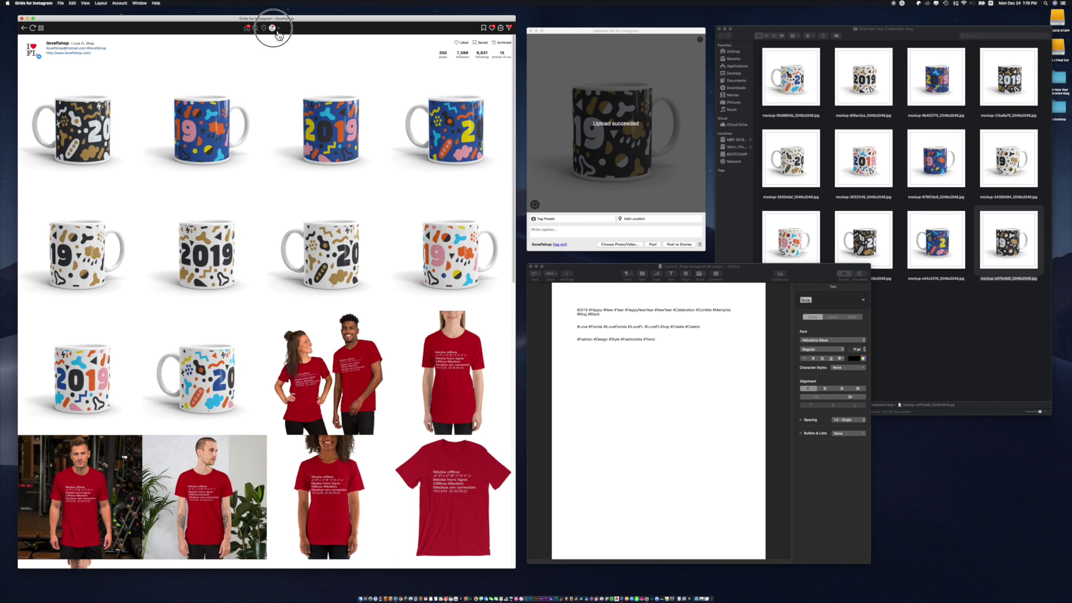
pyautogui.click(272, 28)
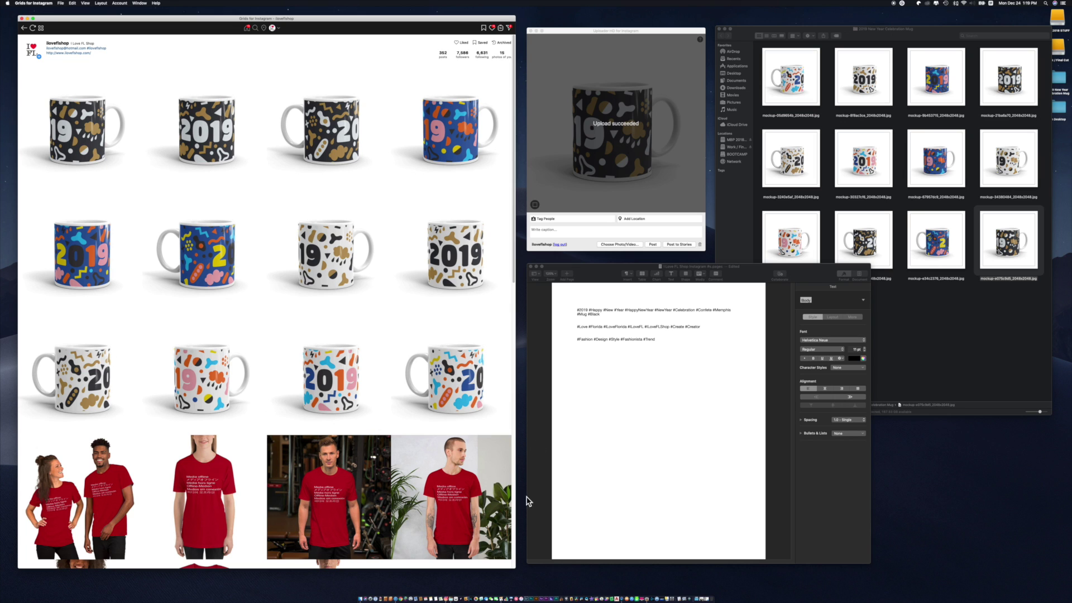
pyautogui.moveTo(515, 568); pyautogui.dragTo(624, 567)
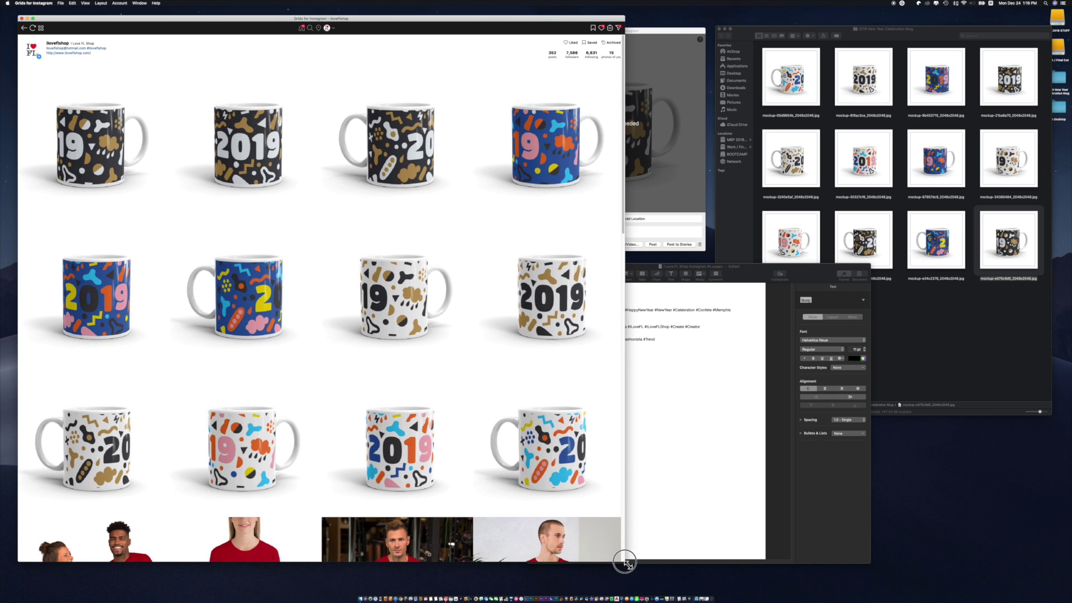
pyautogui.click(549, 466)
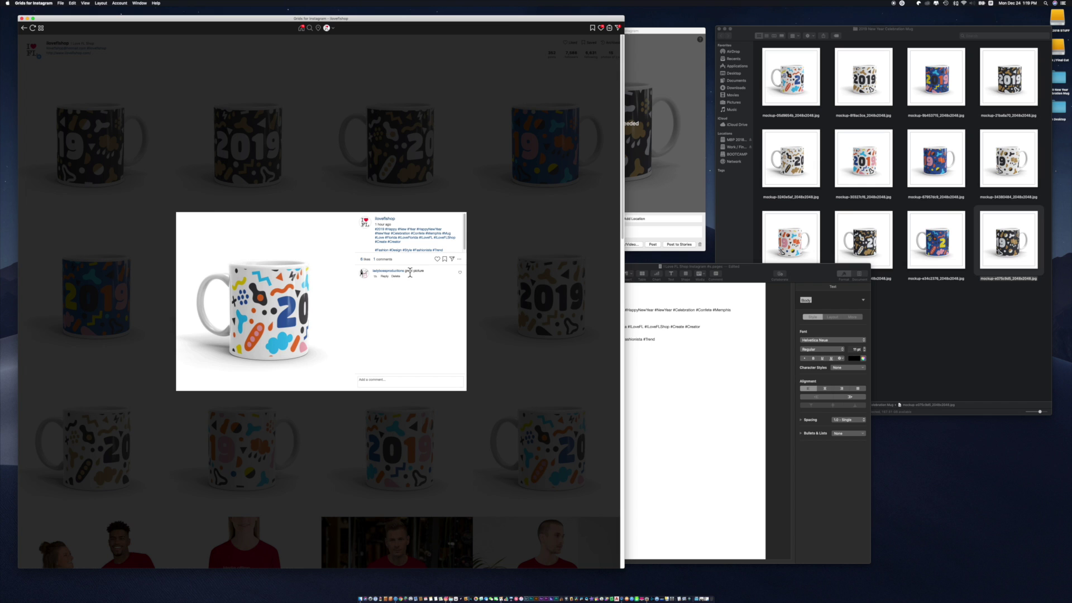
pyautogui.moveTo(382, 278)
pyautogui.click(484, 102)
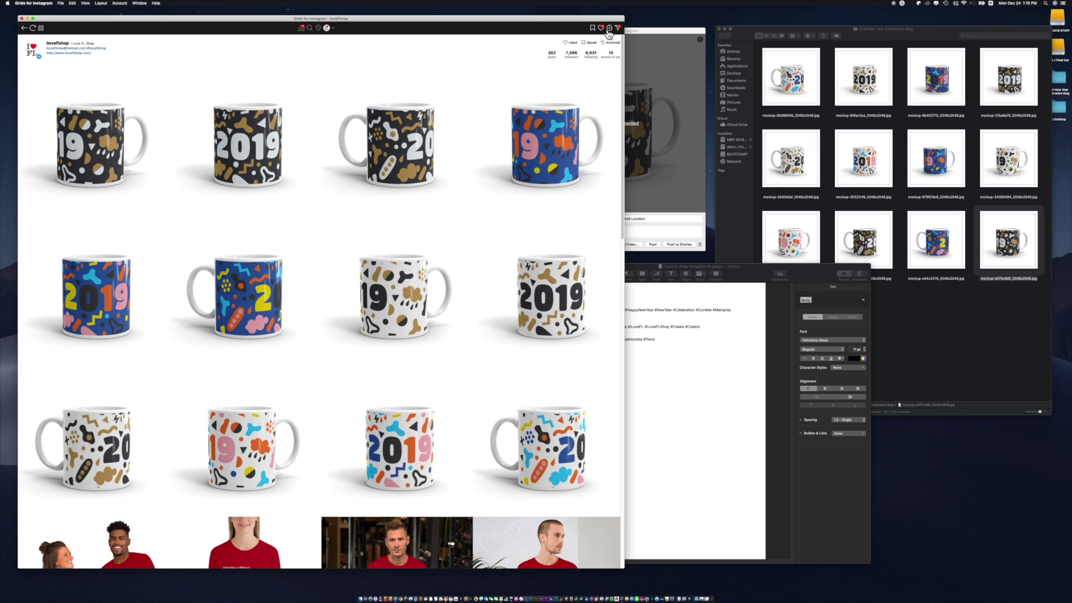
pyautogui.click(609, 31)
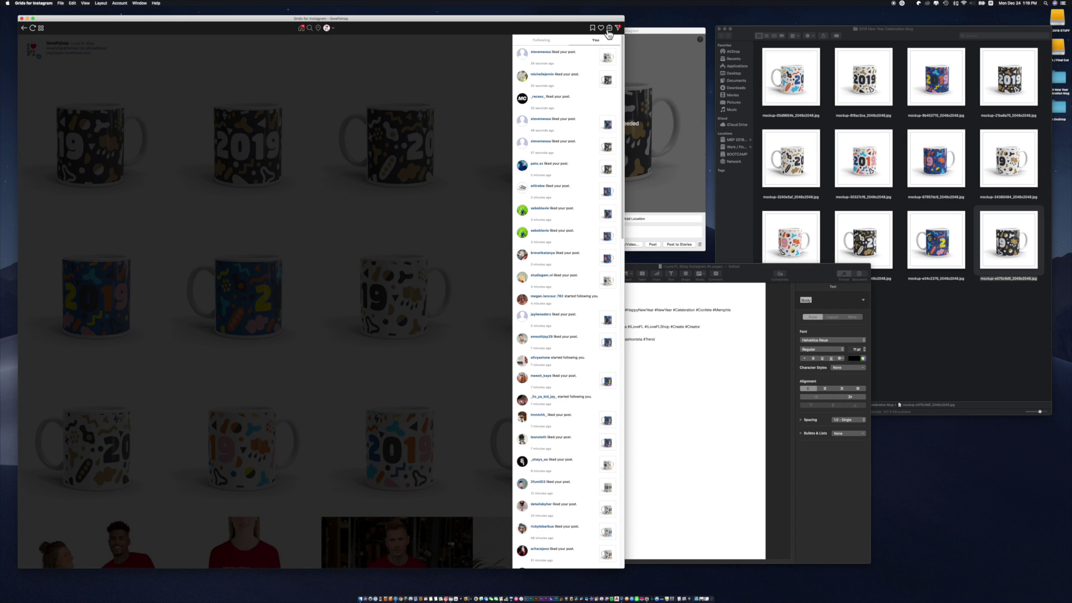
pyautogui.scroll(-8, 586, 385)
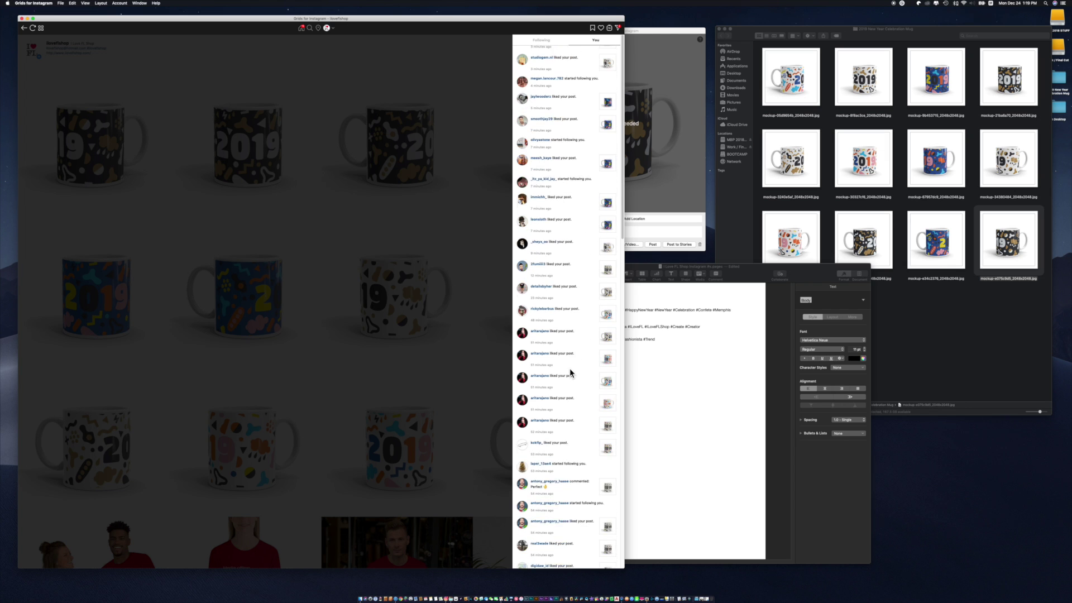
pyautogui.scroll(-3, 570, 367)
pyautogui.scroll(-7, 558, 363)
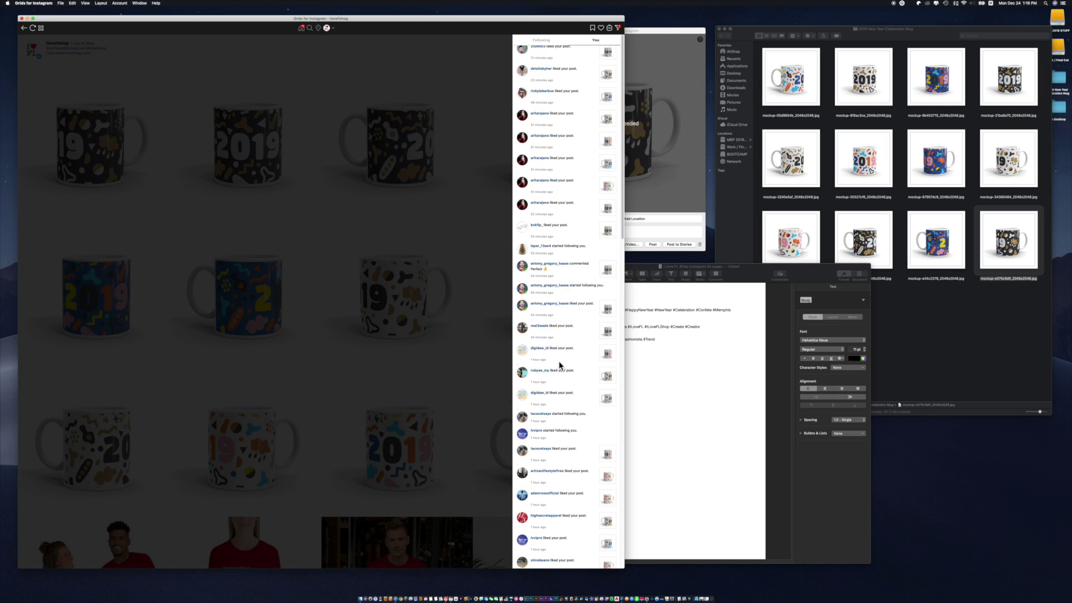
pyautogui.scroll(12, 558, 360)
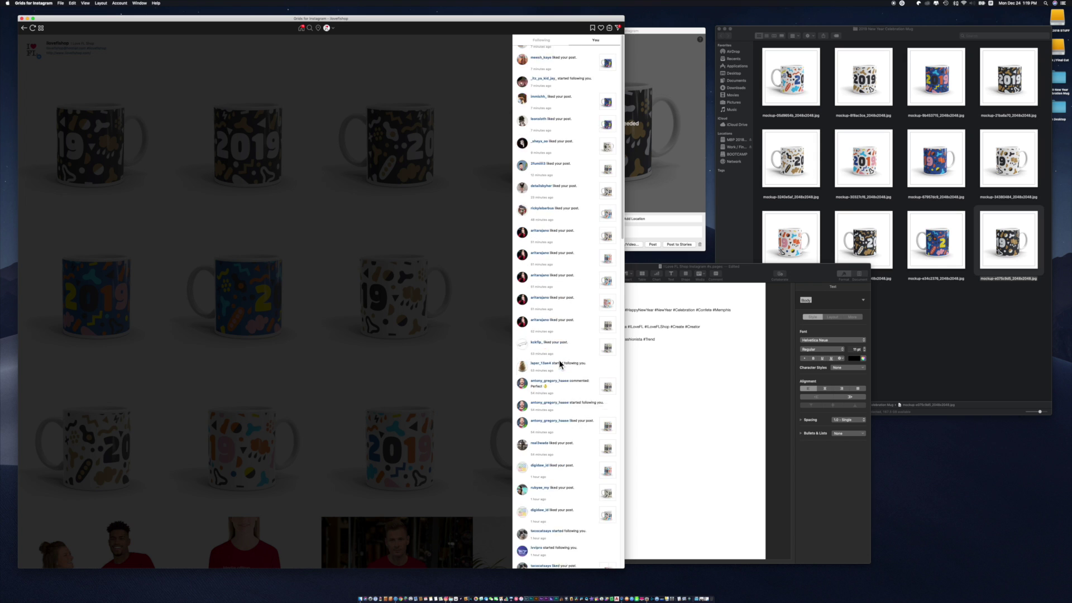
pyautogui.click(458, 70)
# - Bring the uploader forward, then the Pages hashtag document, and focus its text
pyautogui.moveTo(473, 22); pyautogui.dragTo(472, 19)
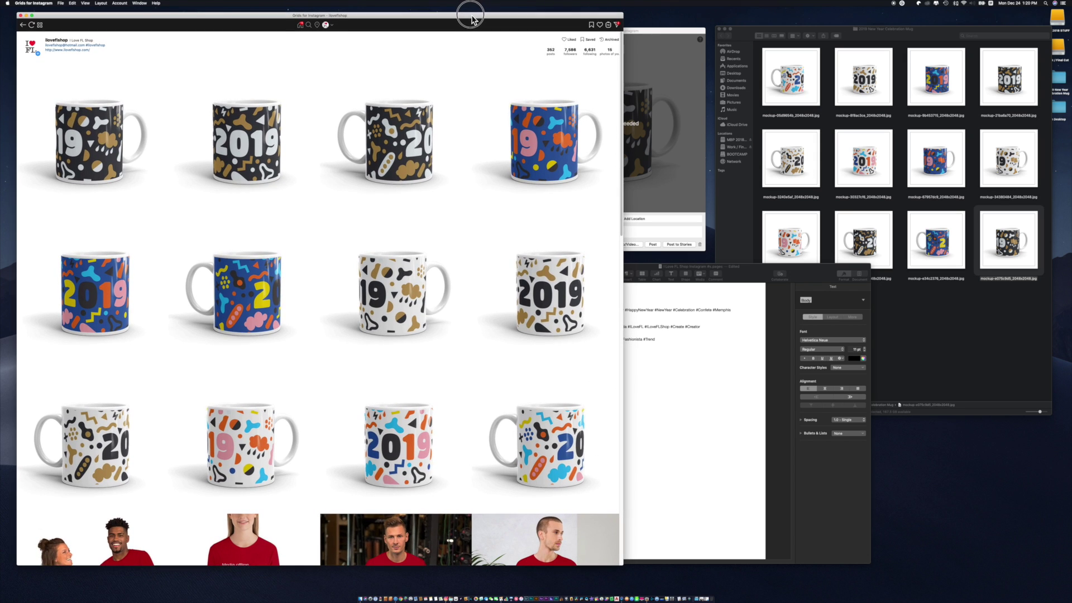
pyautogui.click(681, 32)
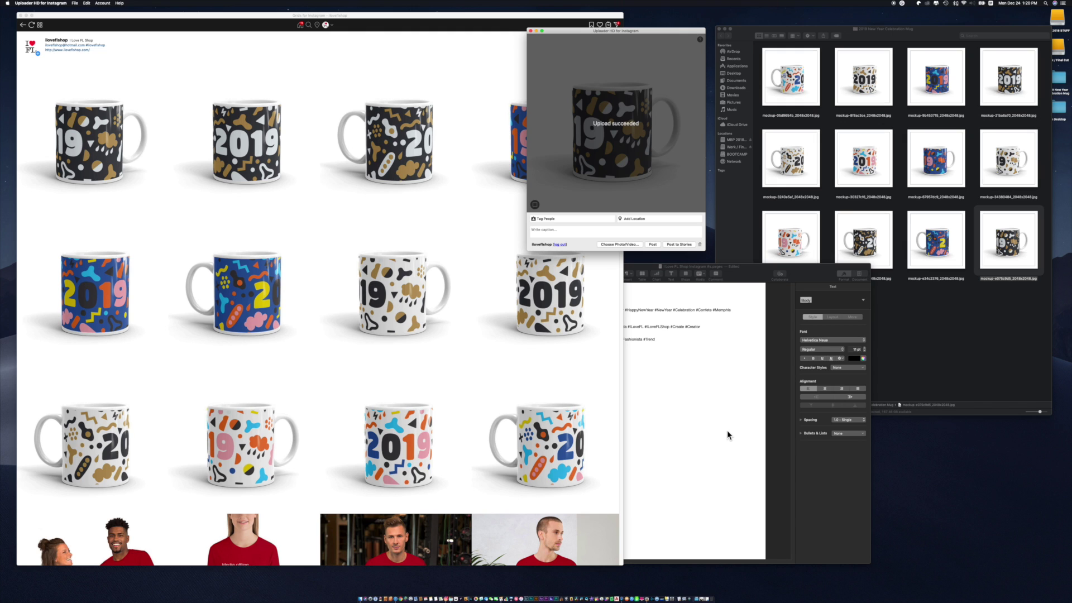
pyautogui.moveTo(745, 276); pyautogui.dragTo(747, 272)
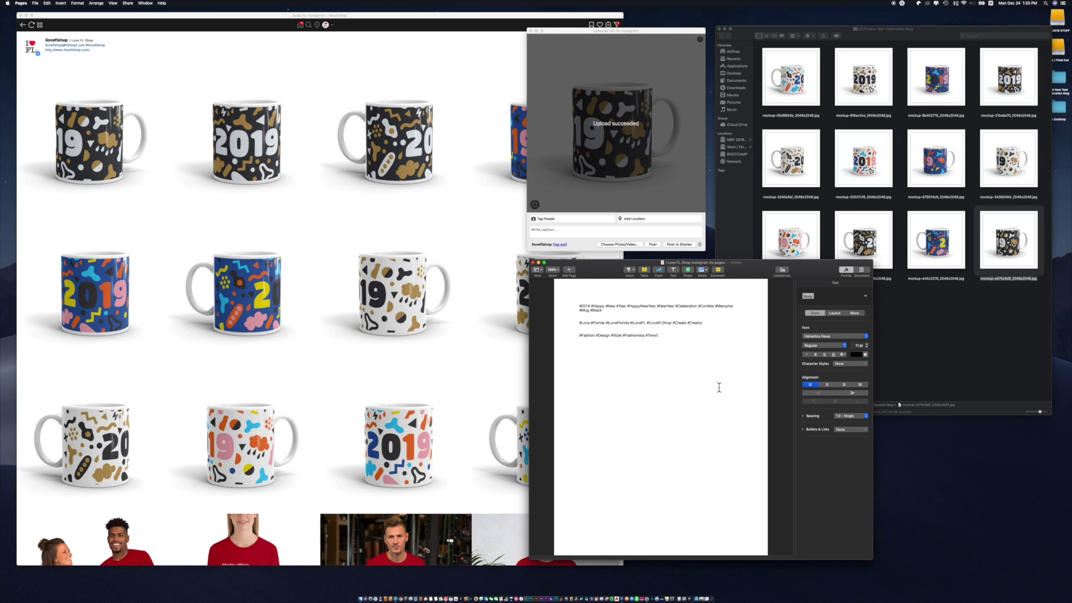
pyautogui.moveTo(749, 274); pyautogui.dragTo(746, 274)
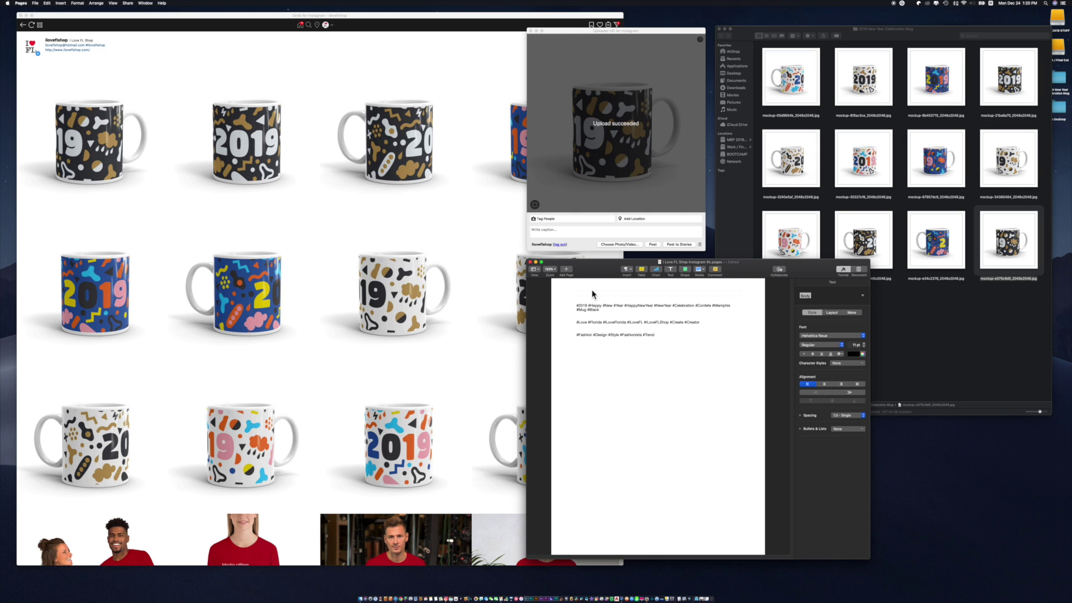
pyautogui.moveTo(593, 274); pyautogui.dragTo(594, 273)
pyautogui.click(594, 272)
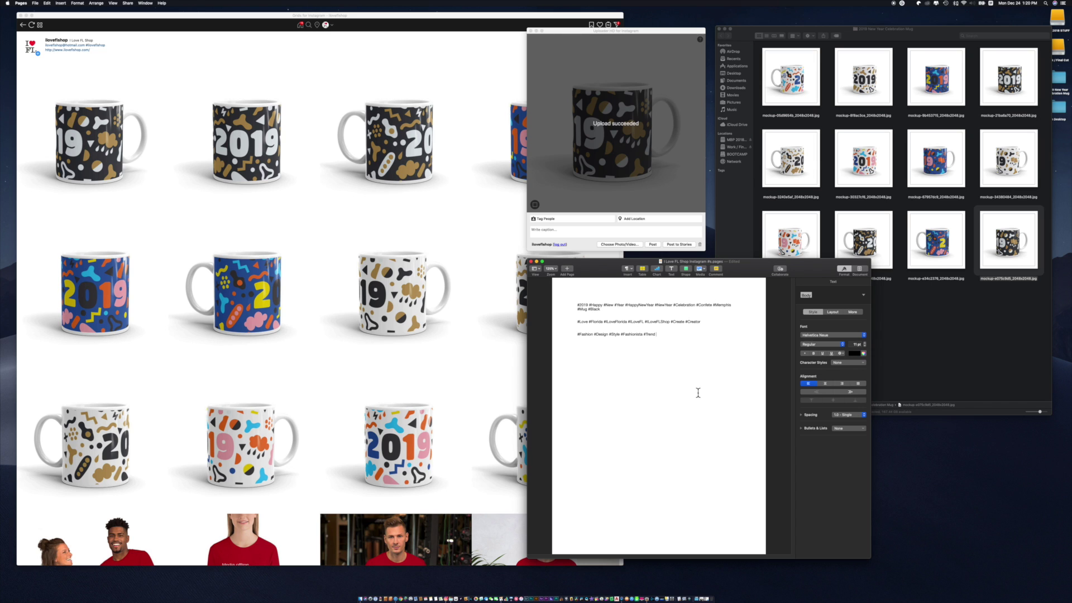
# - Bring the uploader and the Finder folder of 2019 mug mockups in front of Pages
pyautogui.click(744, 270)
pyautogui.moveTo(744, 271); pyautogui.dragTo(744, 272)
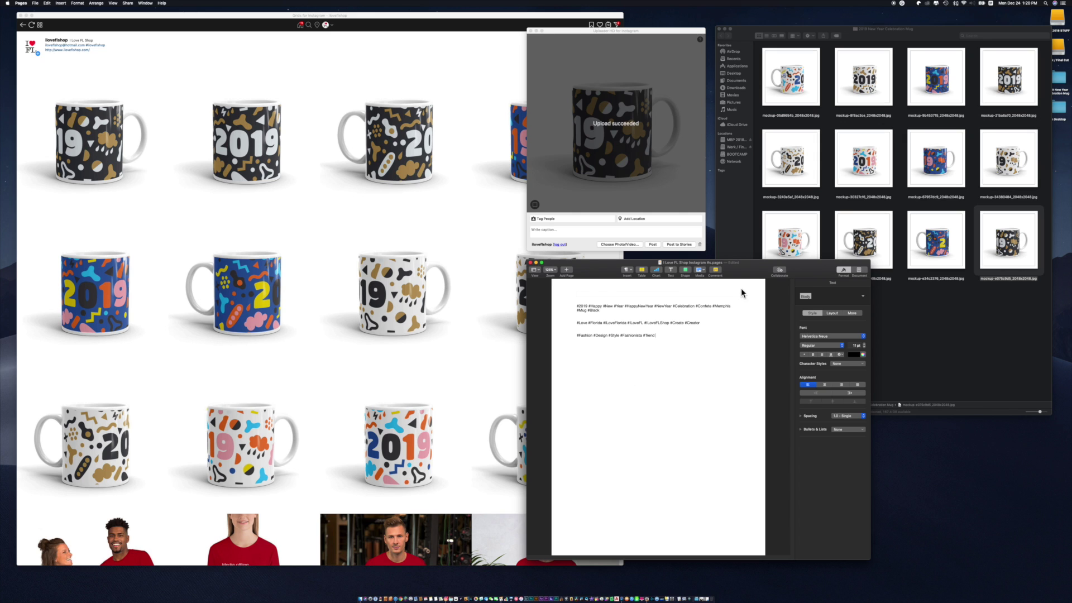
pyautogui.moveTo(746, 269); pyautogui.dragTo(746, 269)
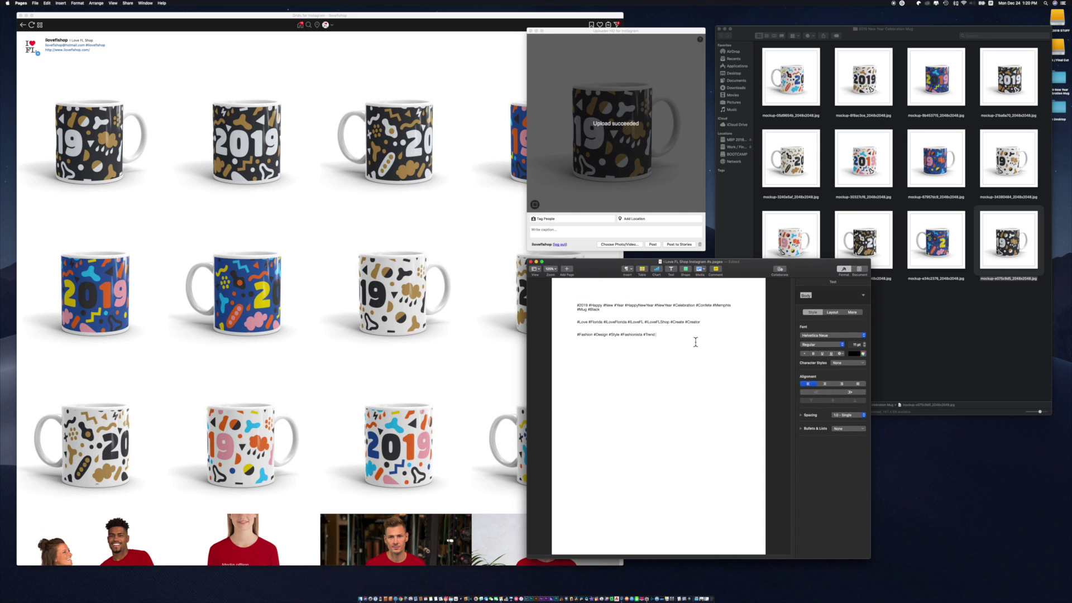
pyautogui.moveTo(747, 261); pyautogui.dragTo(748, 262)
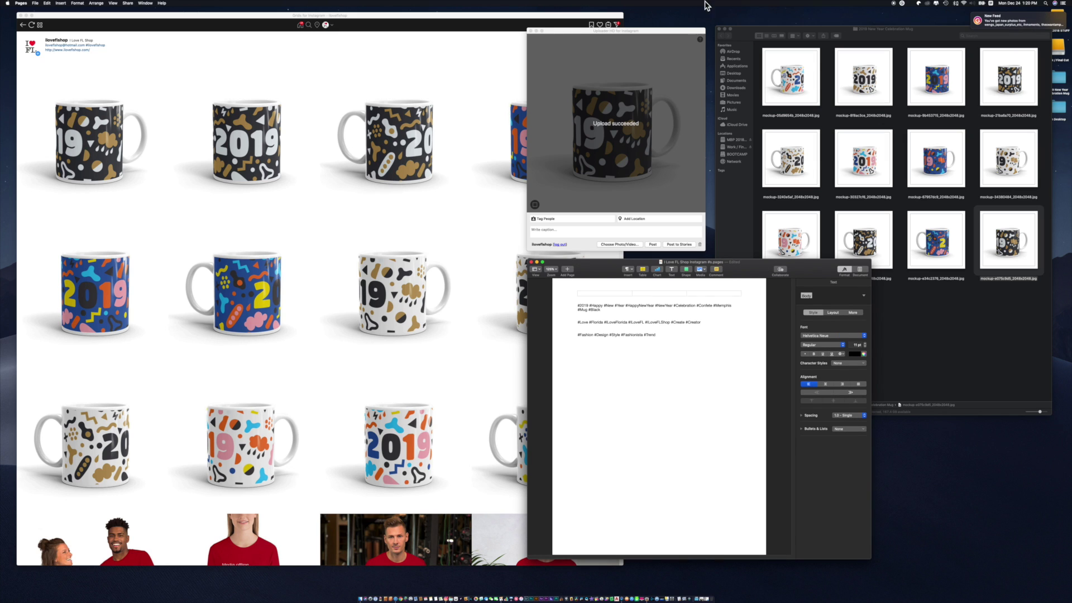
pyautogui.moveTo(676, 32); pyautogui.dragTo(678, 33)
pyautogui.click(744, 32)
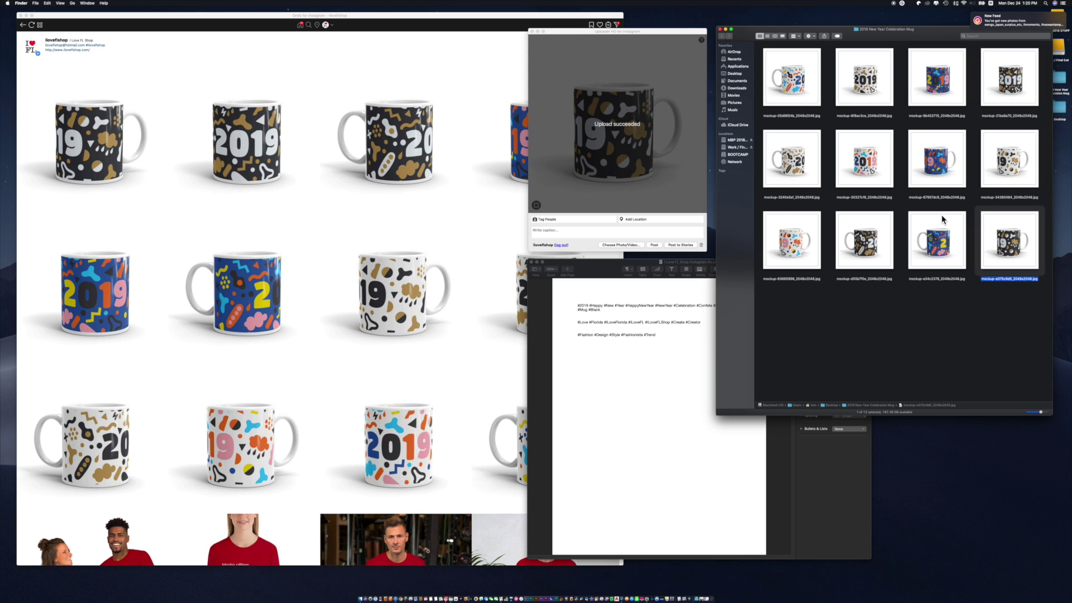
pyautogui.click(673, 34)
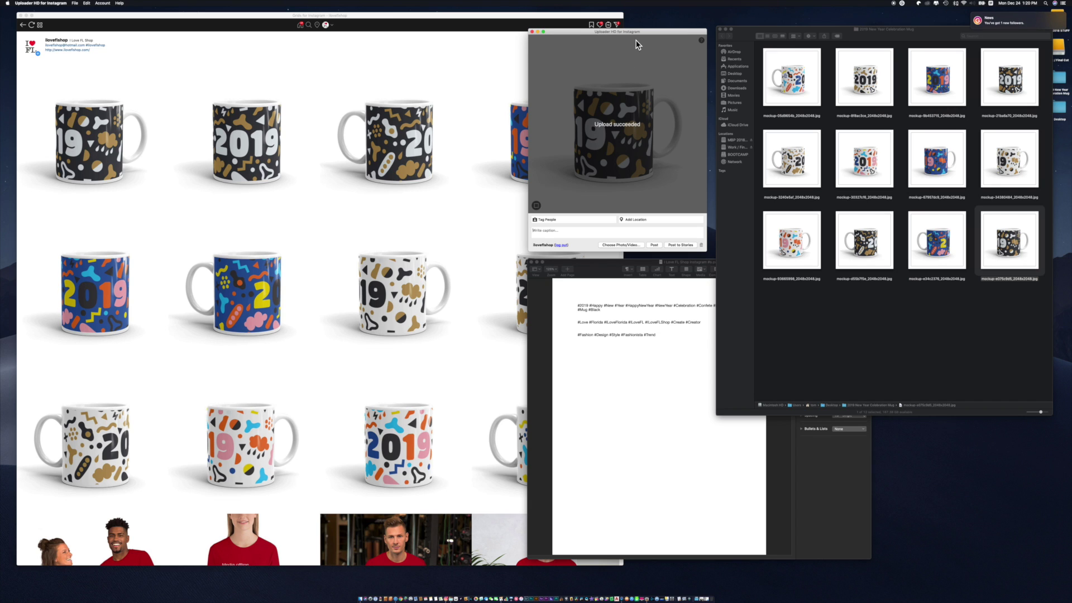
pyautogui.click(588, 234)
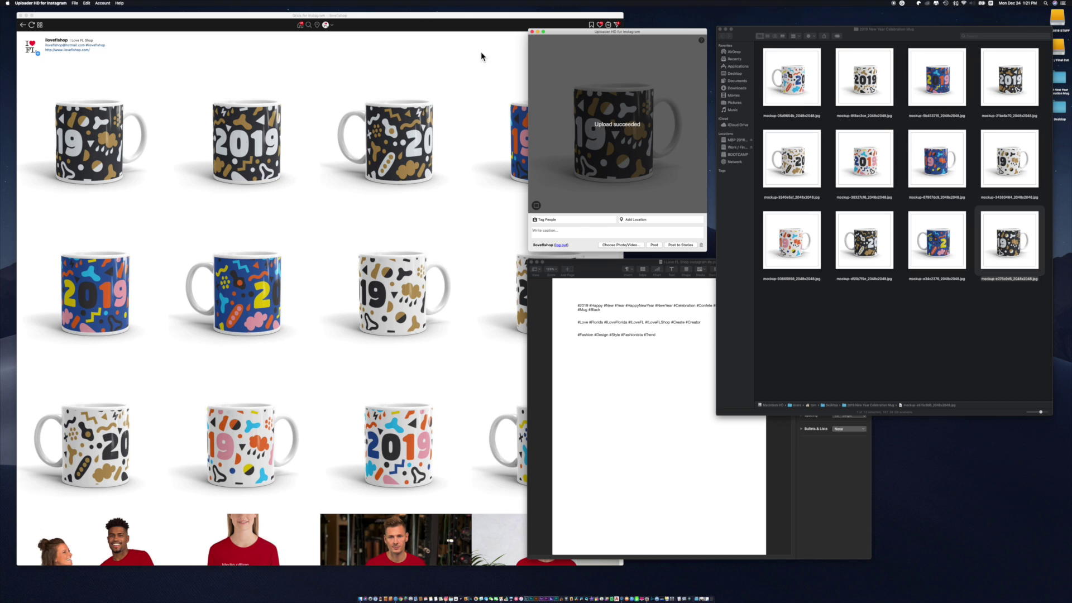
pyautogui.click(406, 18)
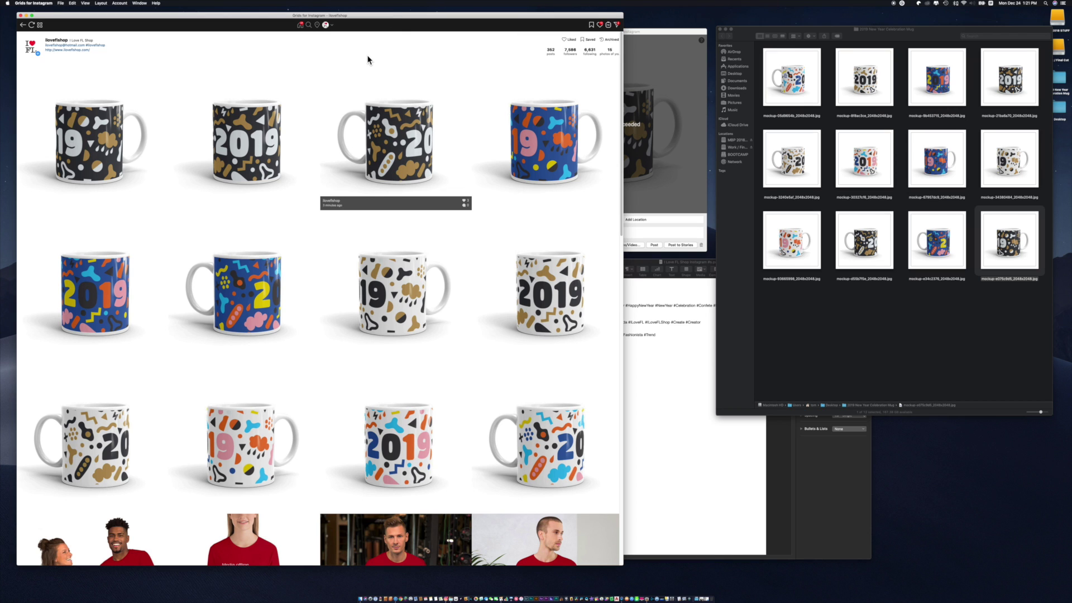
pyautogui.click(326, 27)
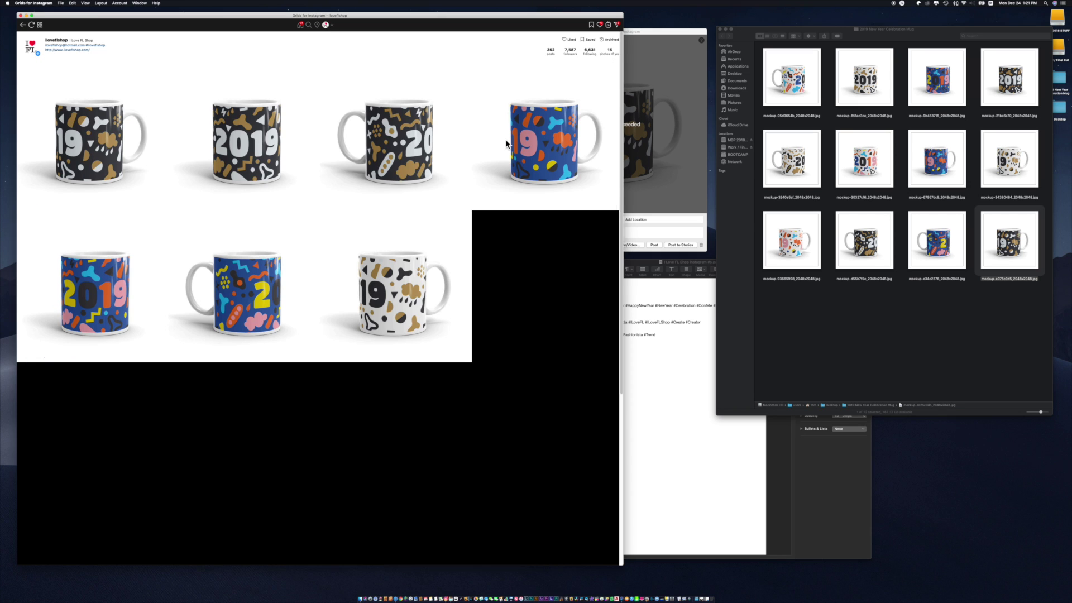
pyautogui.click(601, 25)
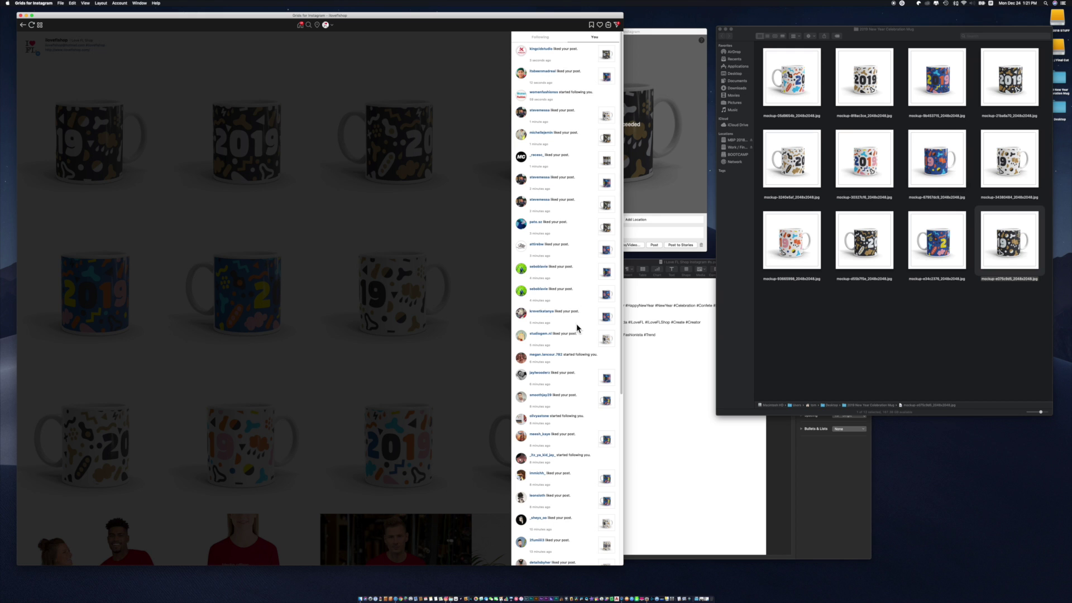
pyautogui.click(450, 77)
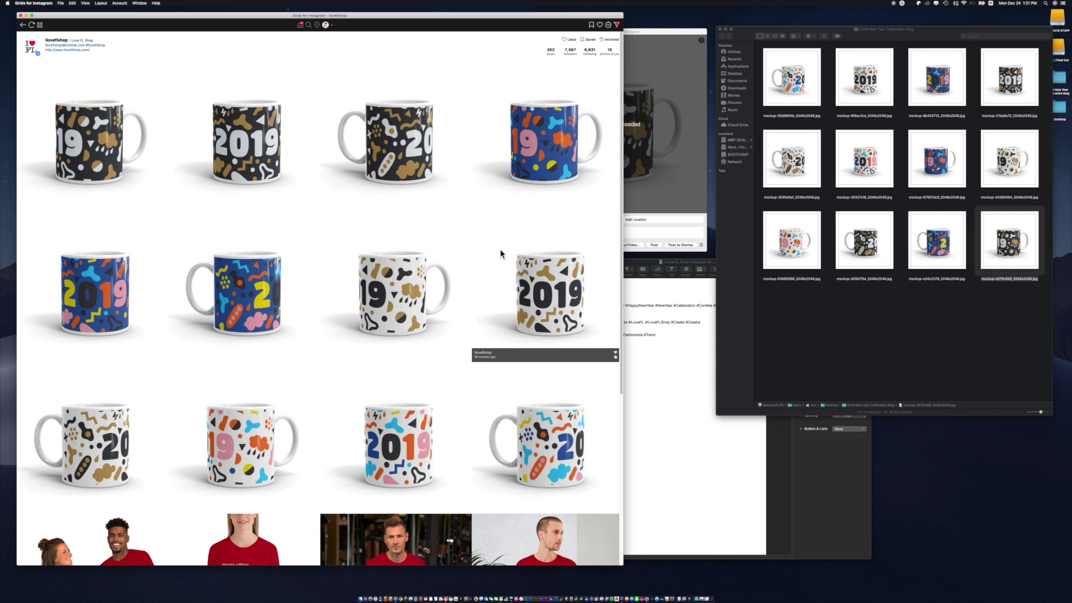
pyautogui.click(683, 35)
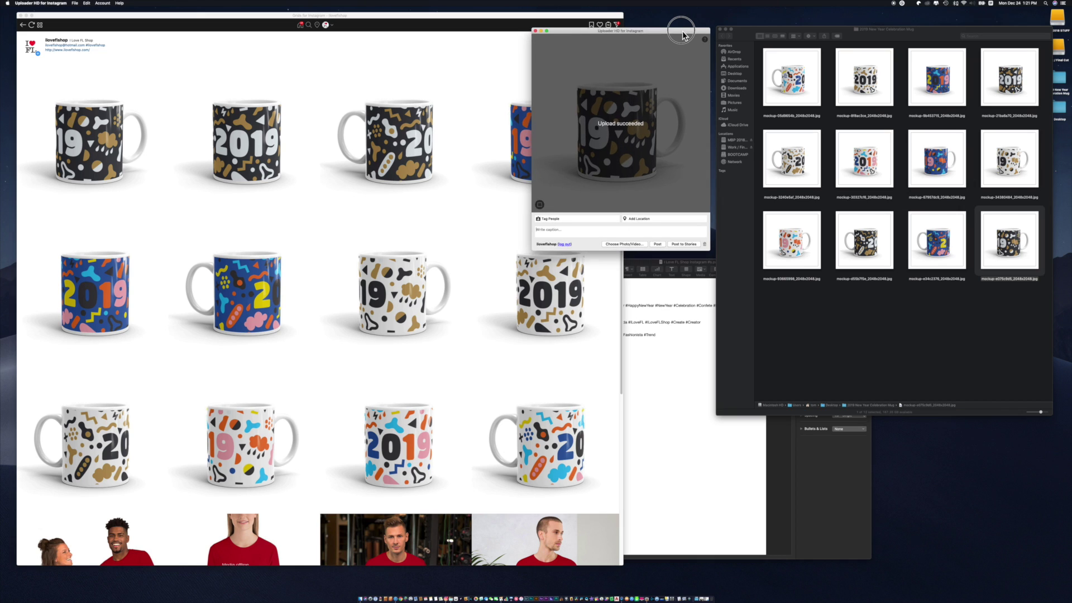
pyautogui.moveTo(682, 32); pyautogui.dragTo(680, 34)
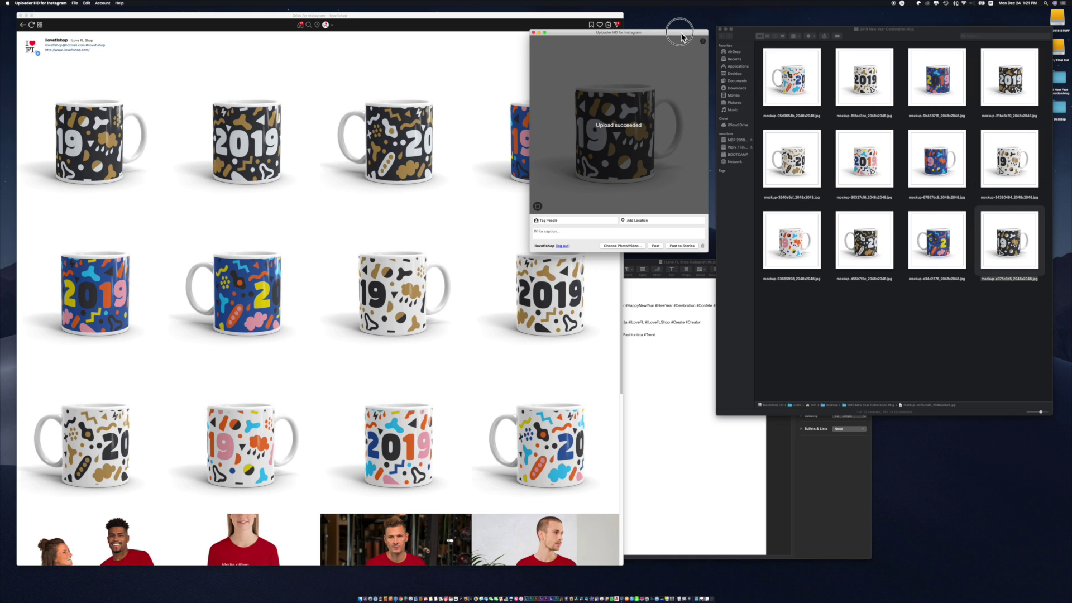
pyautogui.moveTo(681, 34); pyautogui.dragTo(682, 34)
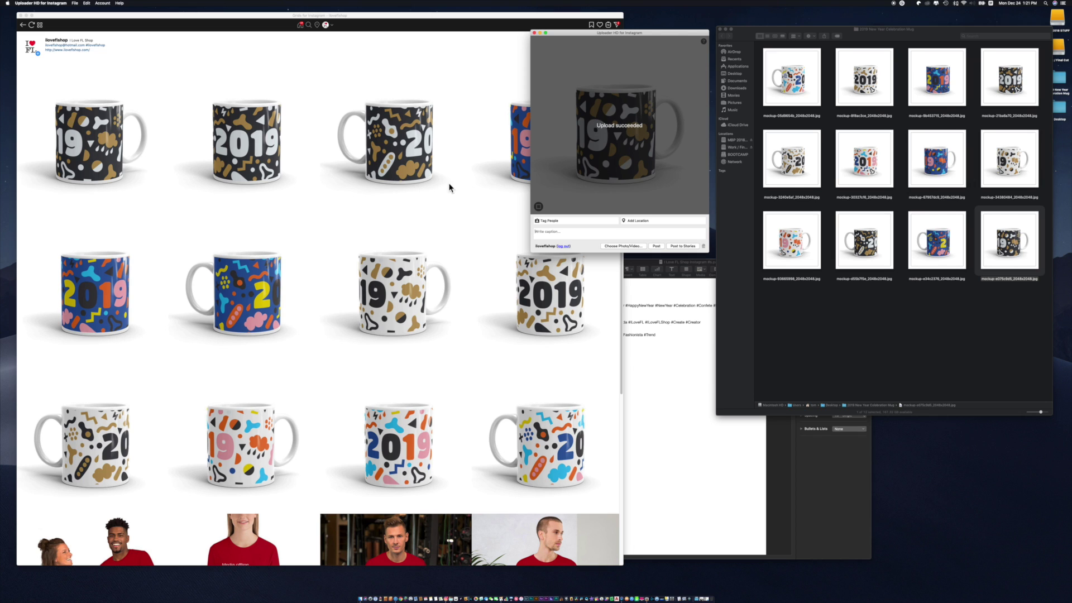